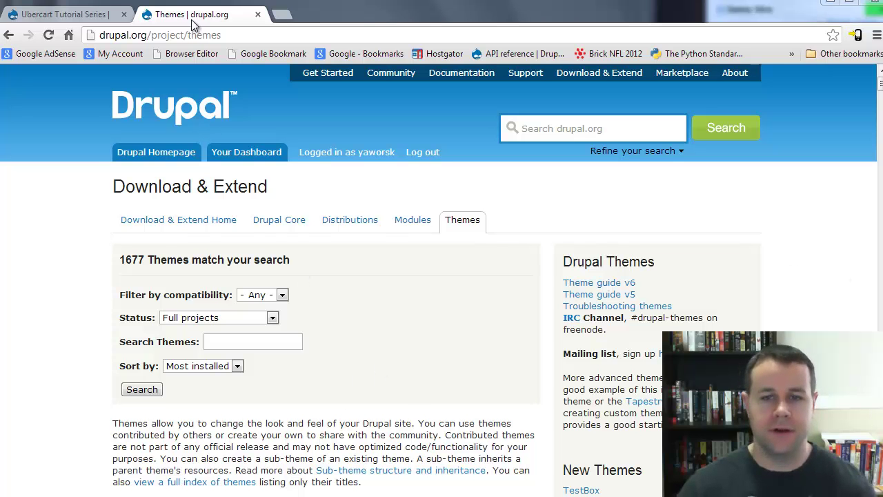
# Examine the Zen theme's description and its table of XHTML, HTML5 and responsive features in the Drupal themes list
pyautogui.scroll(-4, 411, 441)
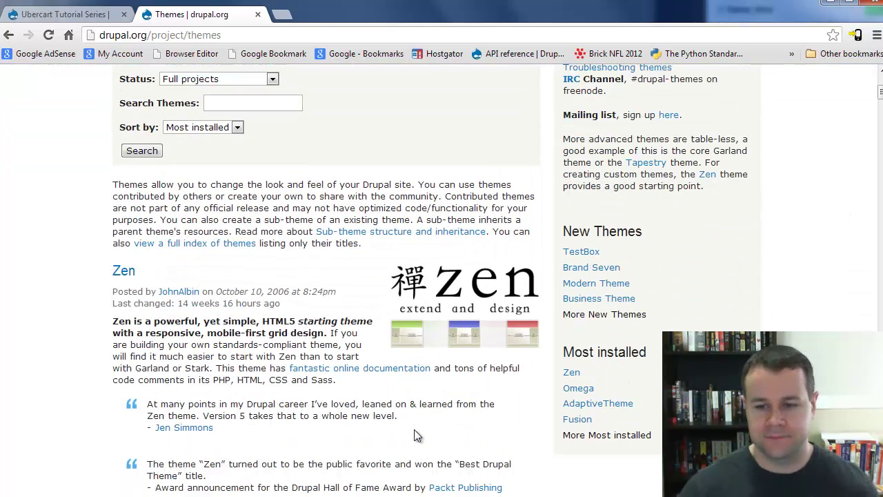
pyautogui.scroll(-5, 411, 442)
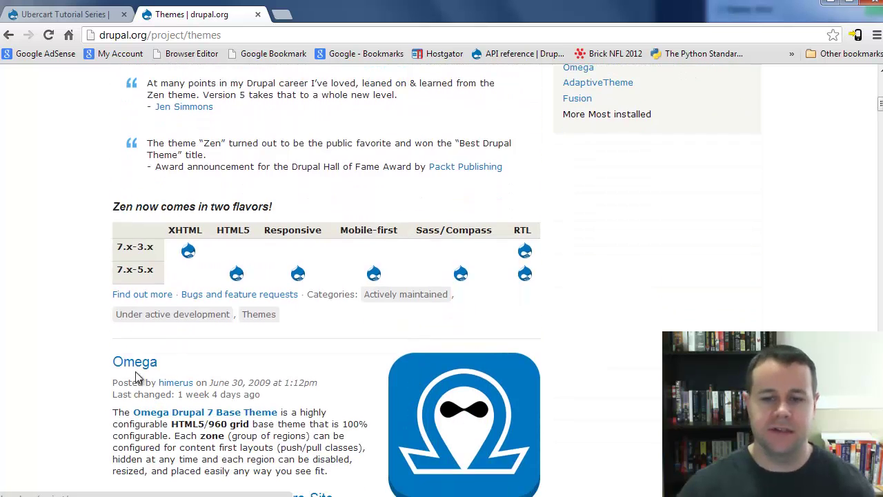
pyautogui.scroll(3, 373, 417)
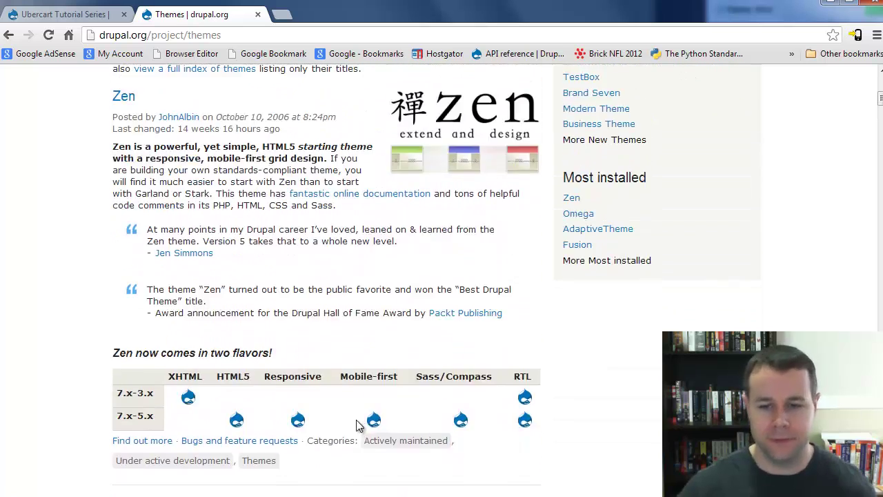
pyautogui.scroll(1, 354, 419)
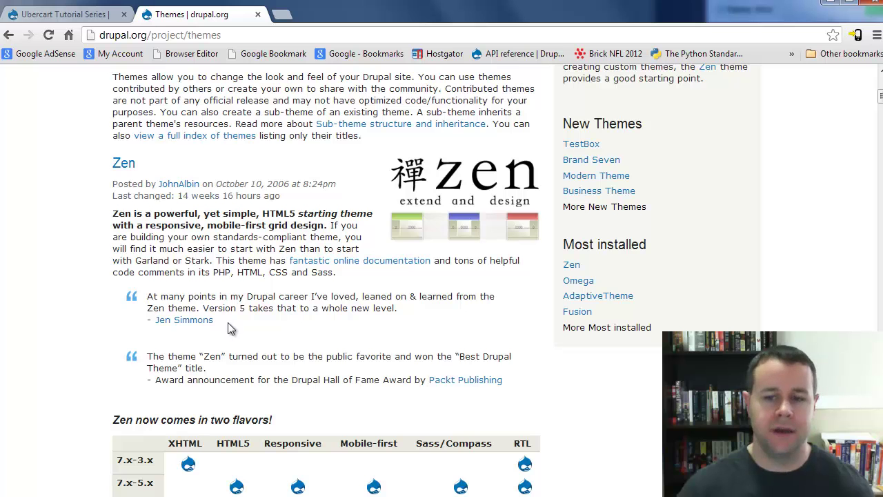
pyautogui.scroll(-2, 228, 322)
pyautogui.scroll(2, 293, 461)
pyautogui.scroll(1, 293, 467)
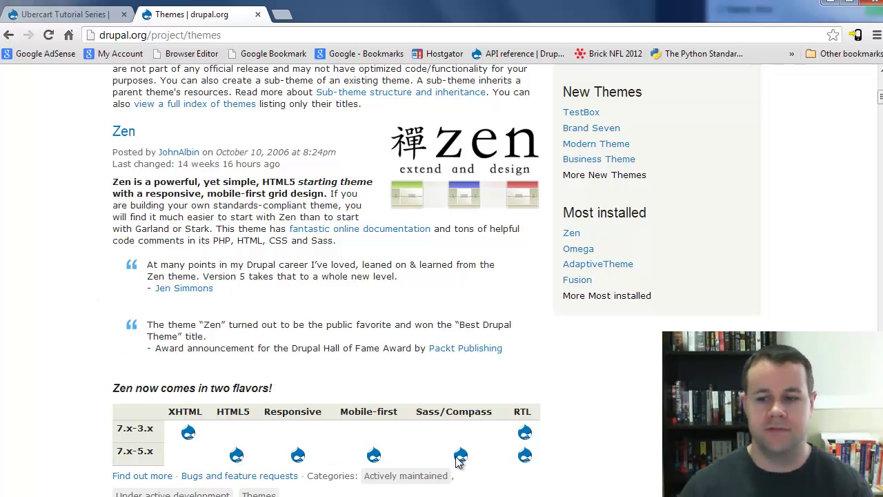
pyautogui.scroll(-2, 315, 384)
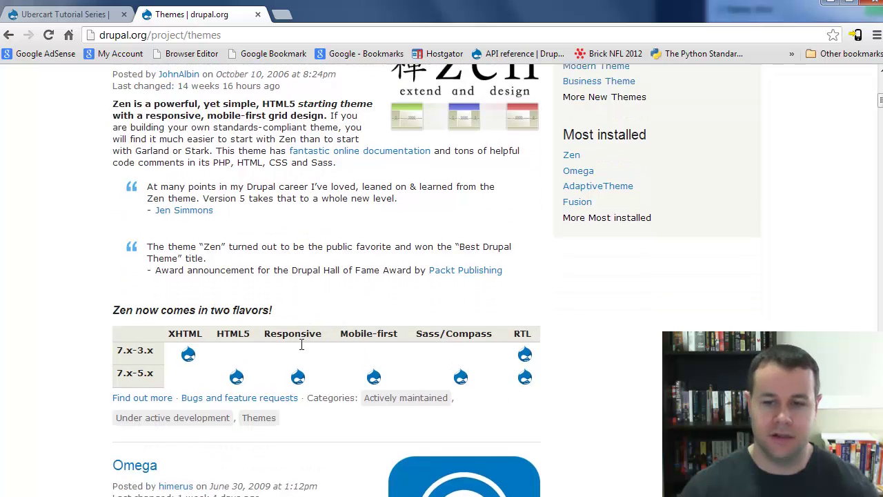
pyautogui.scroll(-3, 298, 344)
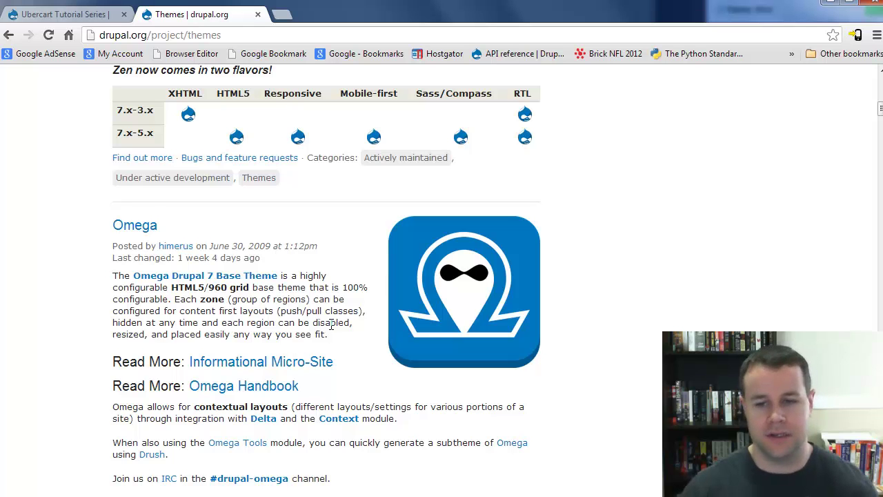
# Open the Omega theme's project page and review its features, integrations and available downloads
pyautogui.click(150, 225)
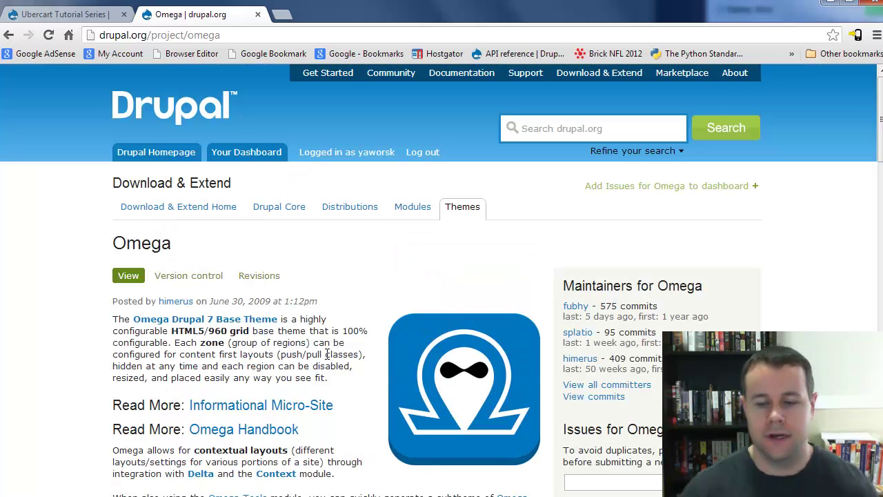
pyautogui.scroll(-3, 335, 291)
pyautogui.scroll(-2, 336, 293)
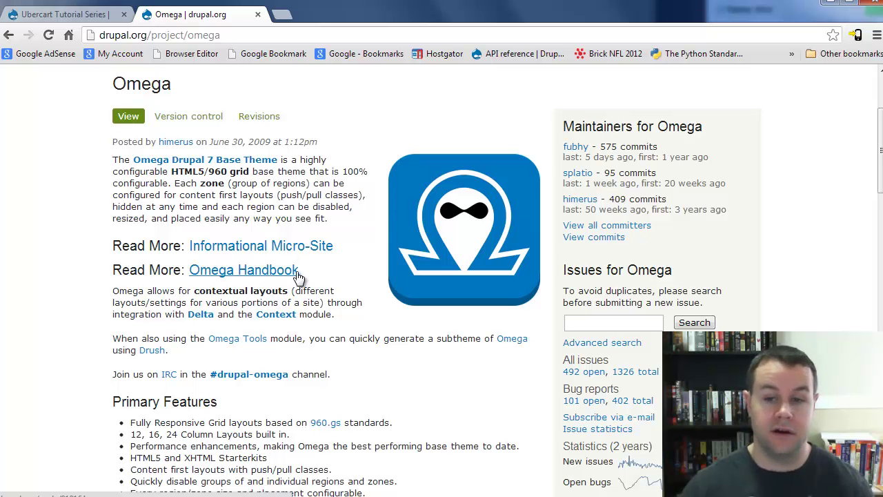
pyautogui.scroll(-1, 327, 319)
pyautogui.scroll(-10, 327, 320)
pyautogui.scroll(-9, 328, 319)
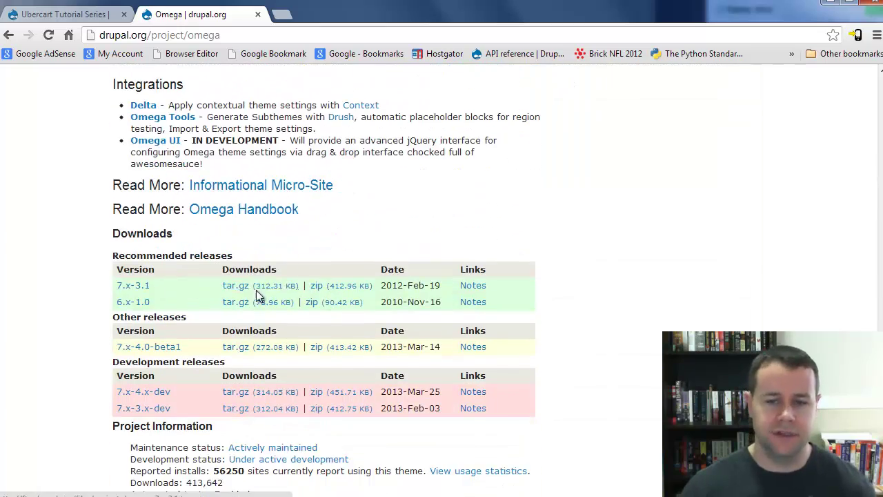
pyautogui.scroll(3, 254, 289)
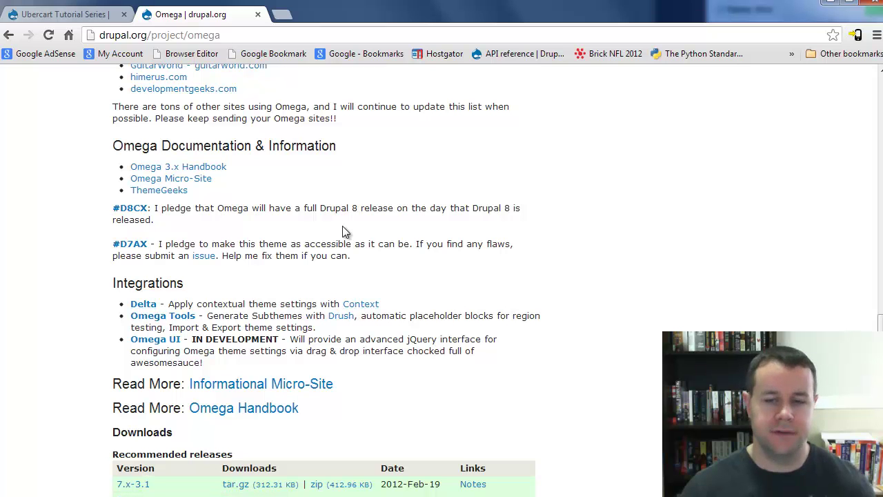
# Return to the Ubercart Tutorial Series site and search its module list for "theme" to review the Theme Tools modules
pyautogui.click(257, 14)
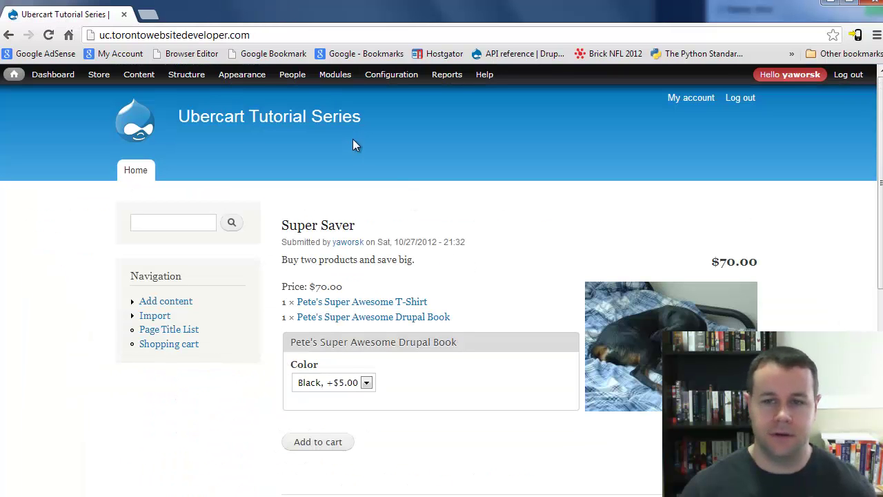
pyautogui.click(343, 80)
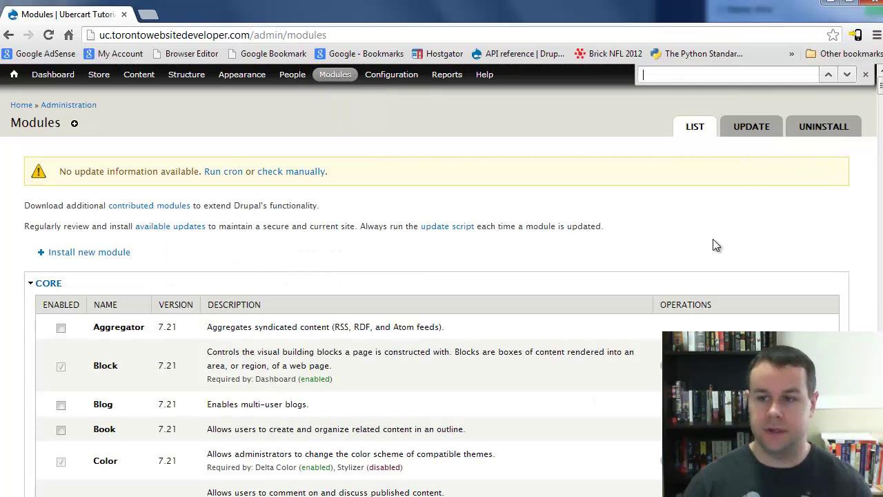
pyautogui.write('heme')
pyautogui.press('Return')
pyautogui.press('Return')
pyautogui.press('Return')
pyautogui.press('Return')
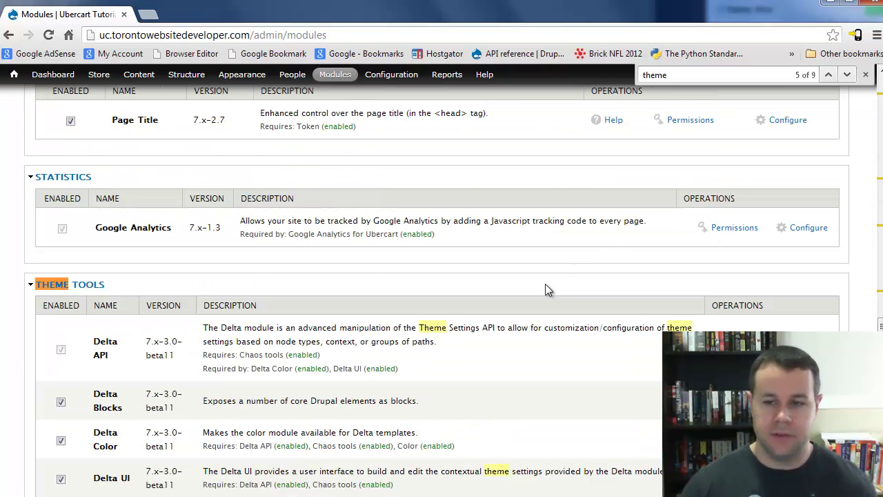
pyautogui.scroll(-3, 513, 300)
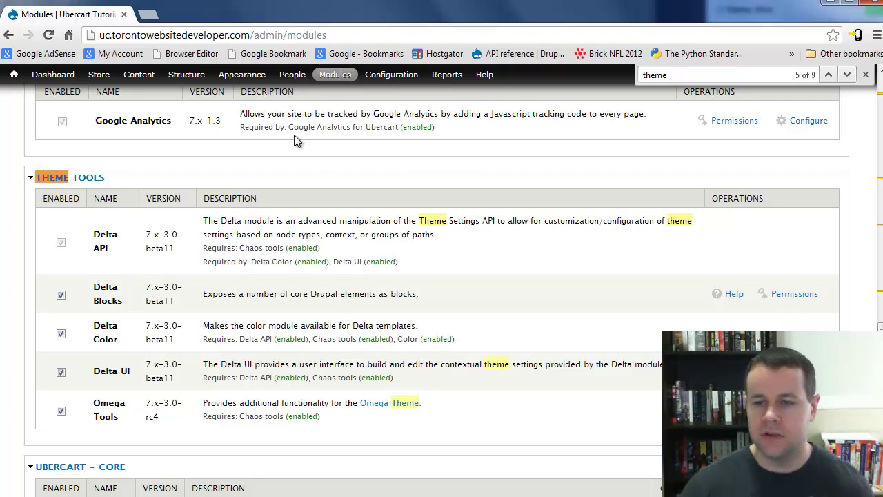
# Start creating a new Omega subtheme and name it "UC Series Theme"
pyautogui.moveTo(243, 73)
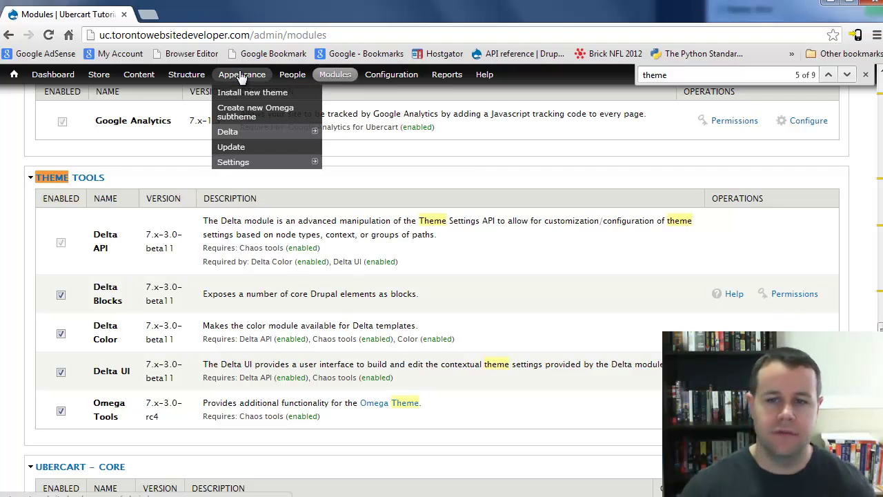
pyautogui.click(246, 116)
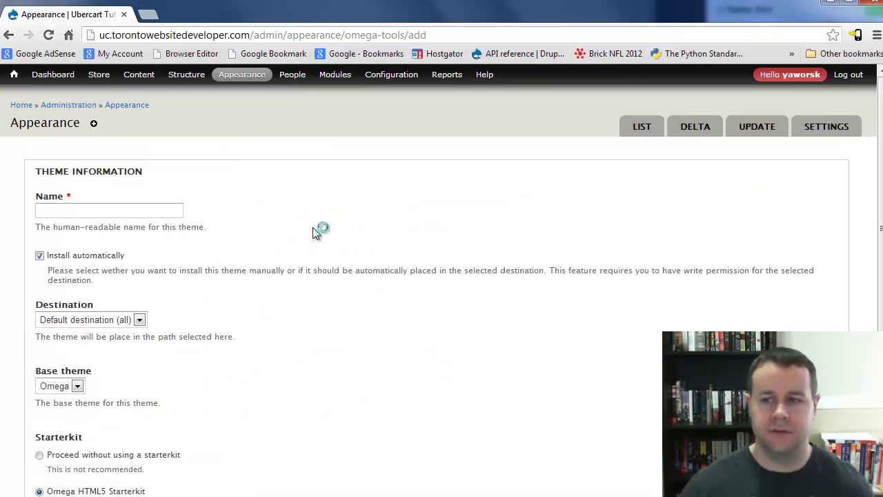
pyautogui.scroll(-1, 325, 240)
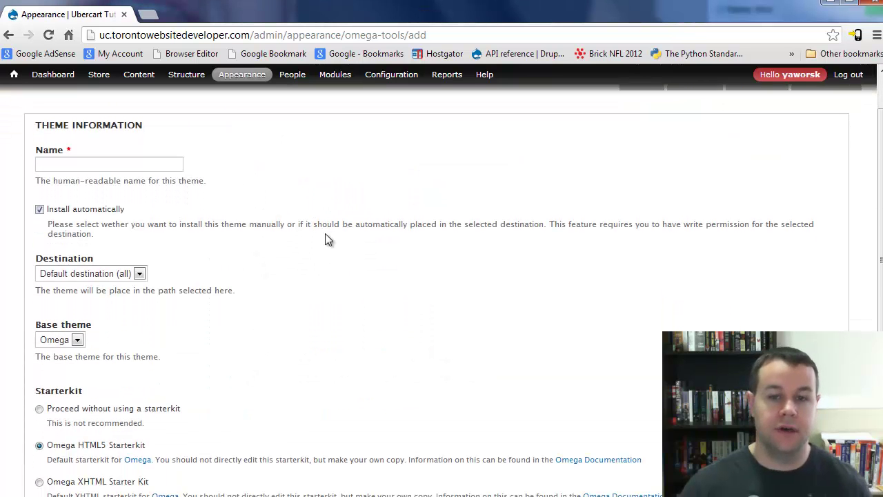
pyautogui.scroll(1, 325, 235)
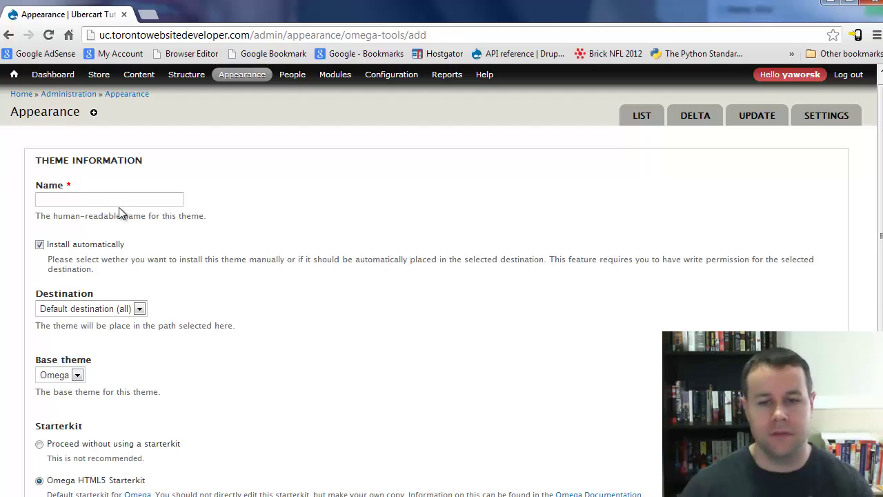
pyautogui.click(125, 200)
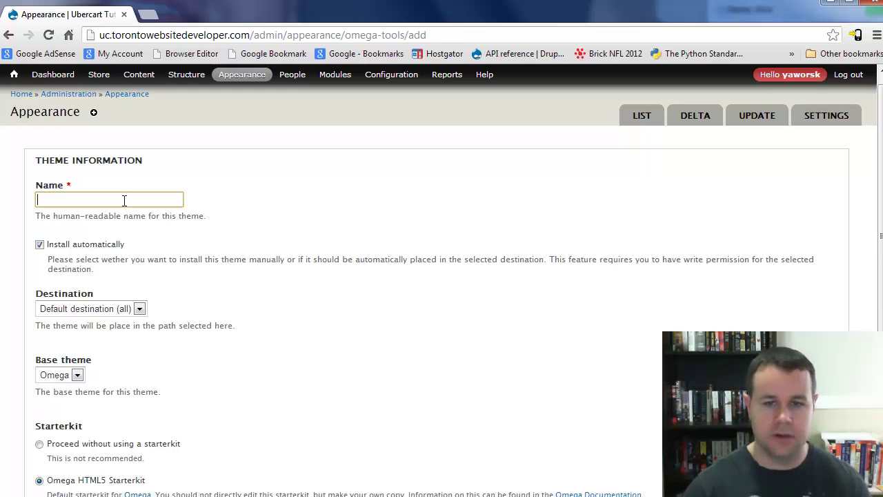
pyautogui.write('UC ')
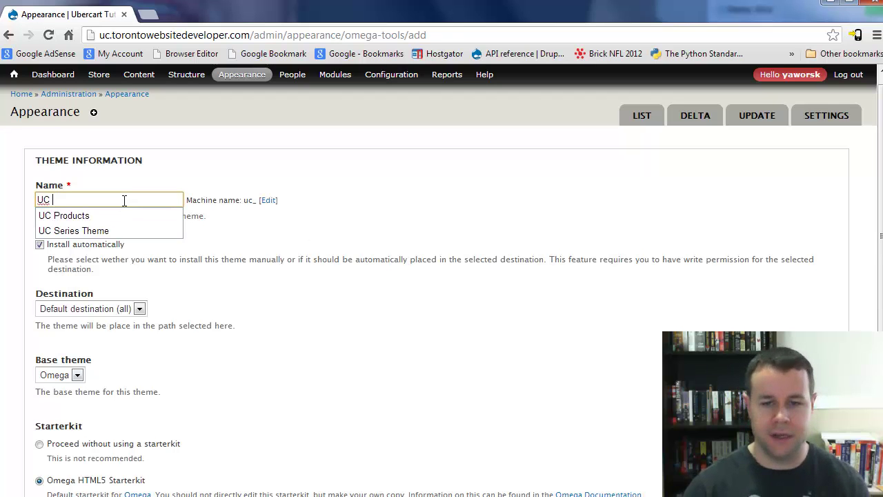
pyautogui.write('Series THem')
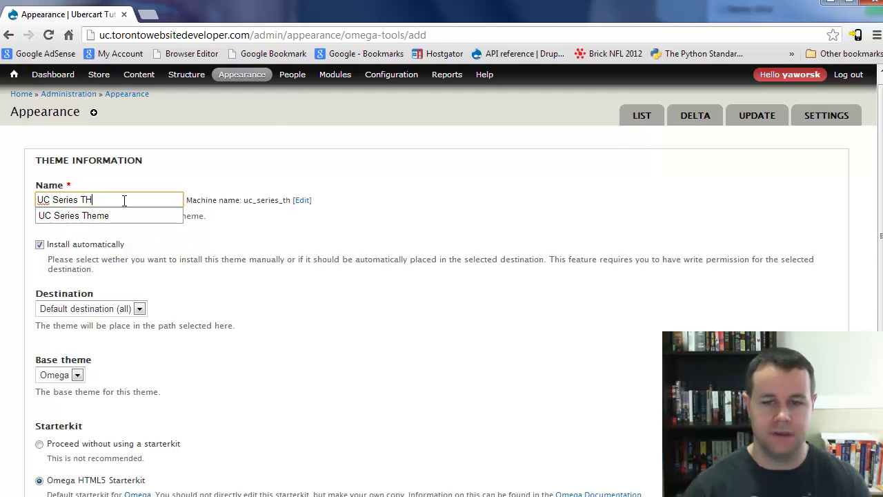
pyautogui.press('BackSpace')
pyautogui.press('BackSpace')
pyautogui.press('BackSpace')
pyautogui.write('hemee')
pyautogui.press('BackSpace')
pyautogui.click(251, 257)
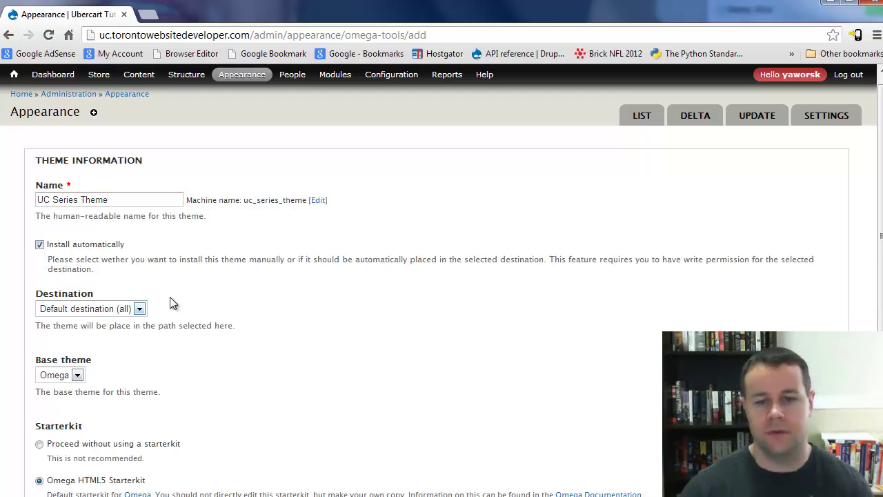
# Keep the default destination (all), choose Omega as the base theme, and save the subtheme to continue to its configuration
pyautogui.scroll(-1, 169, 299)
pyautogui.click(139, 235)
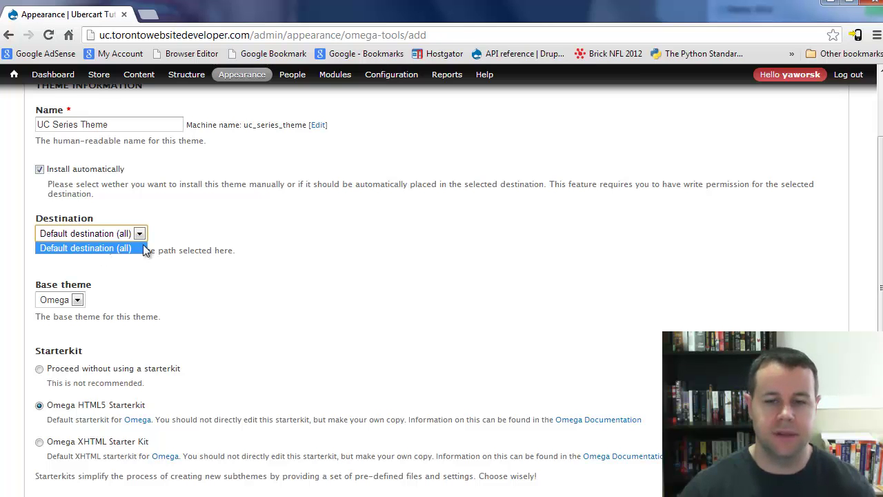
pyautogui.click(139, 234)
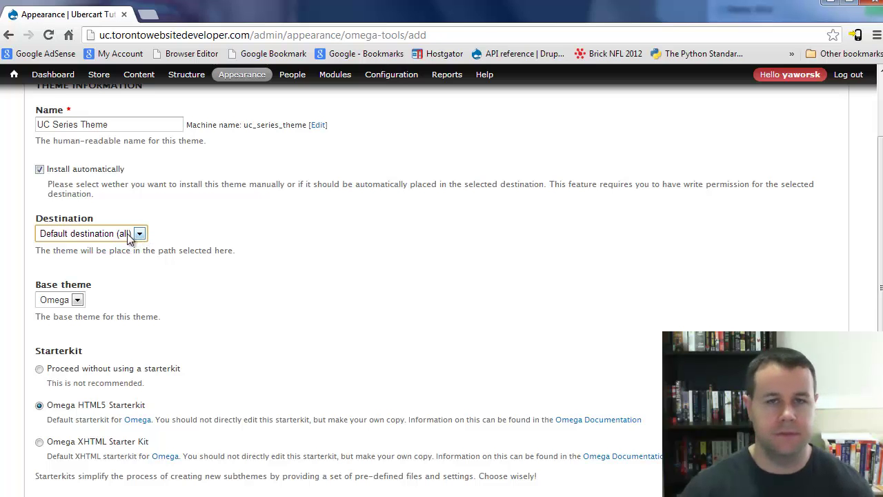
pyautogui.click(79, 298)
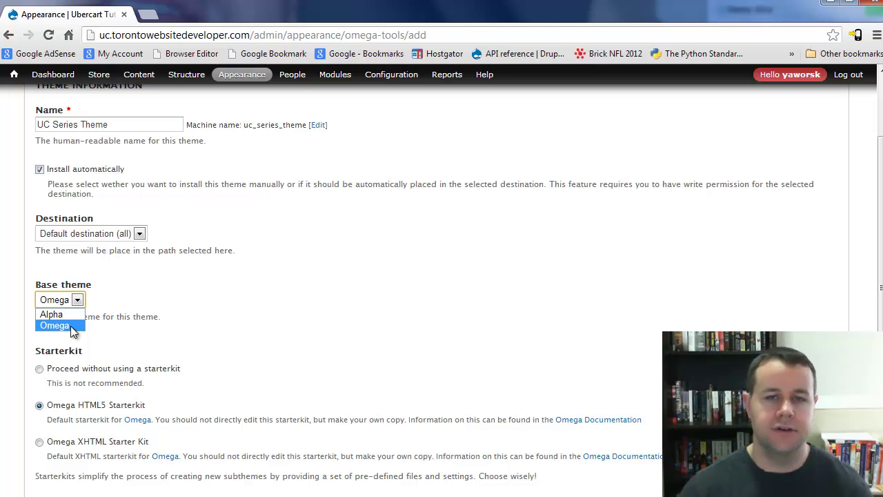
pyautogui.click(71, 326)
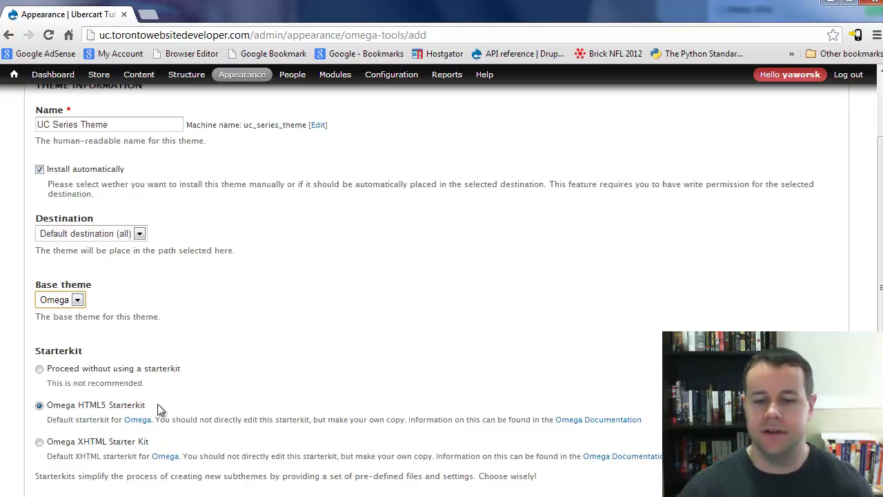
pyautogui.scroll(-1, 119, 334)
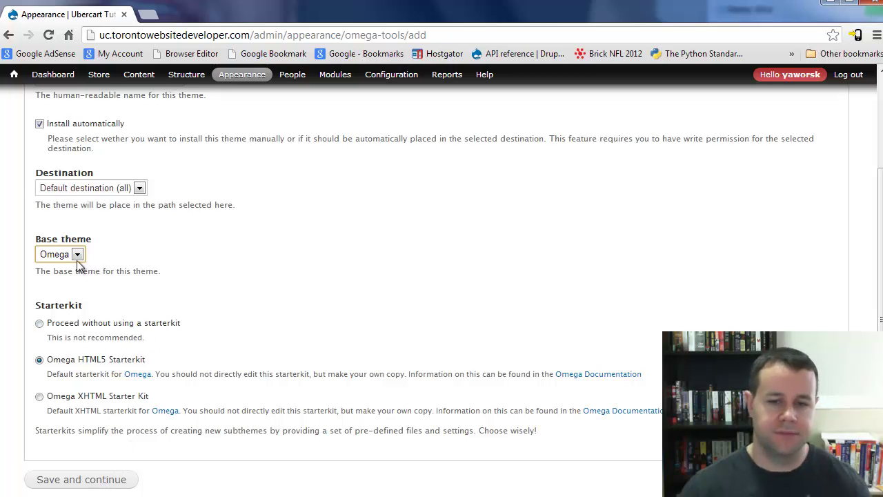
pyautogui.click(76, 478)
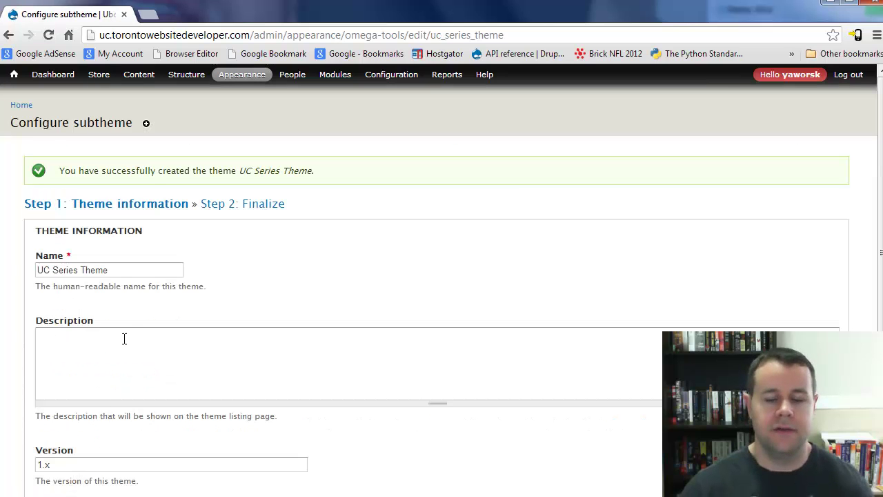
# Describe the subtheme as "A custom theme for the UC Video Tutorial Series based on Omega" and continue to the Finalize step
pyautogui.scroll(-1, 148, 268)
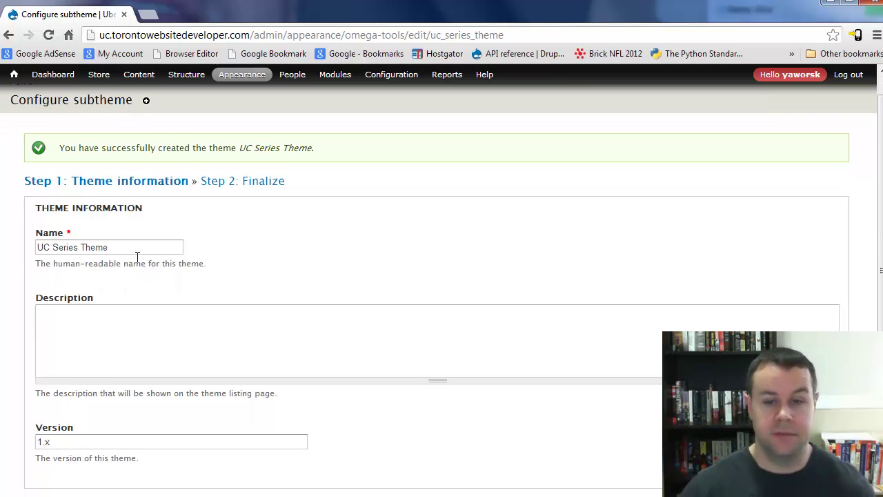
pyautogui.scroll(-1, 136, 256)
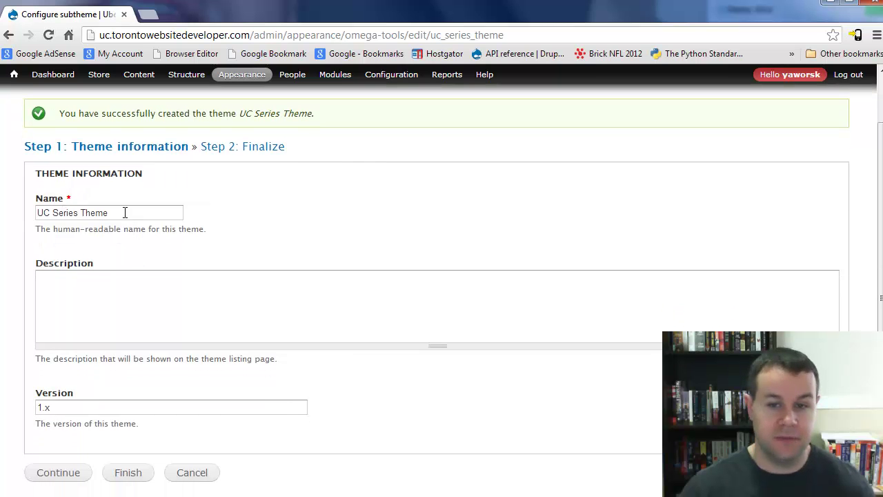
pyautogui.moveTo(124, 213); pyautogui.dragTo(22, 217)
pyautogui.click(131, 304)
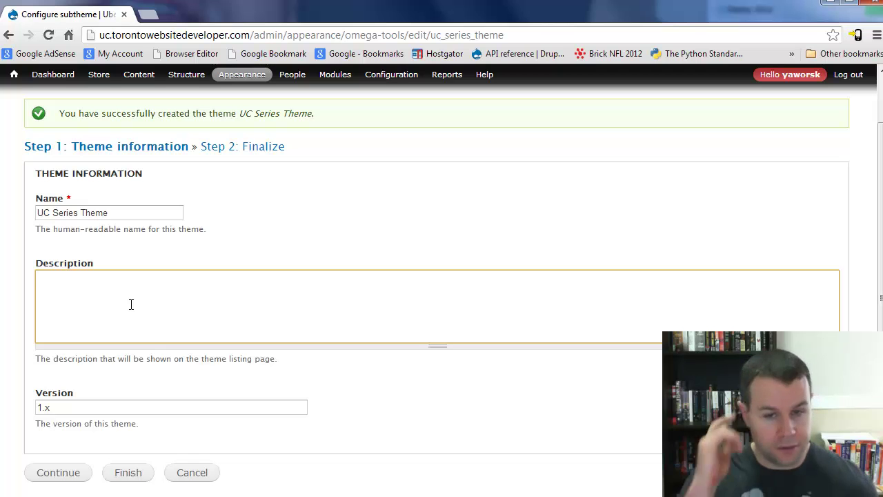
pyautogui.write('A custom theme for the UC Video Tutorial Serie')
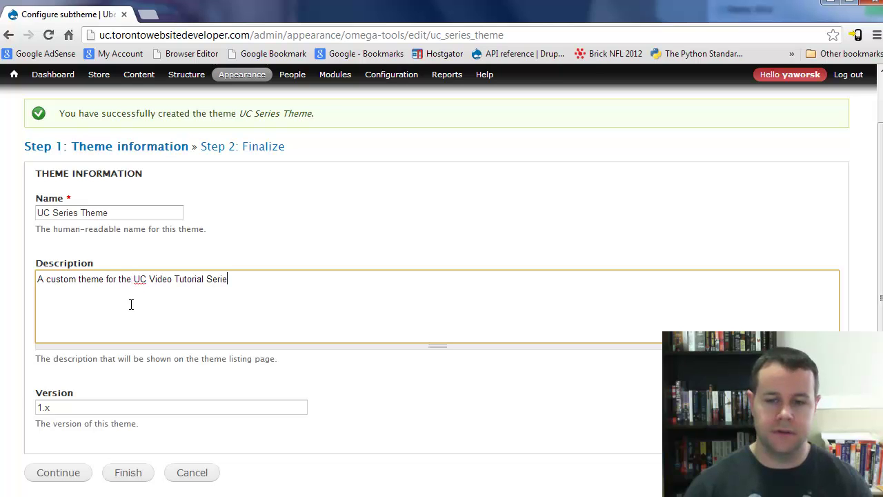
pyautogui.write('s based on Omega')
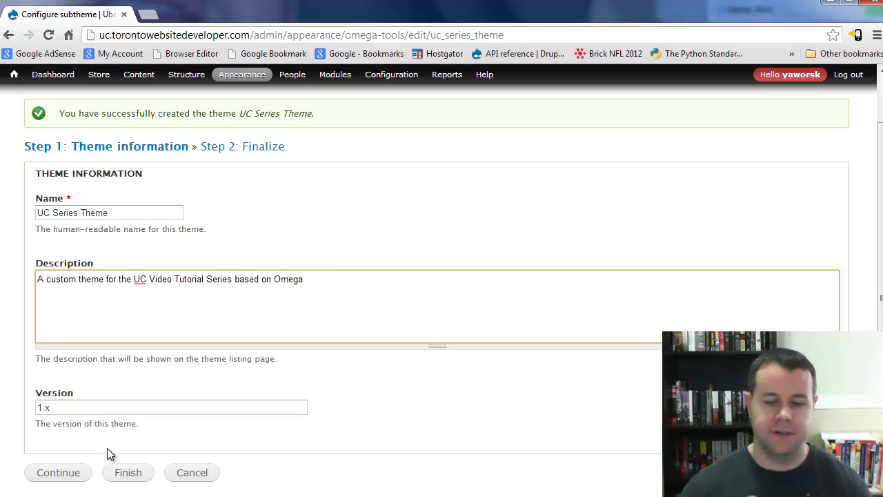
pyautogui.click(46, 479)
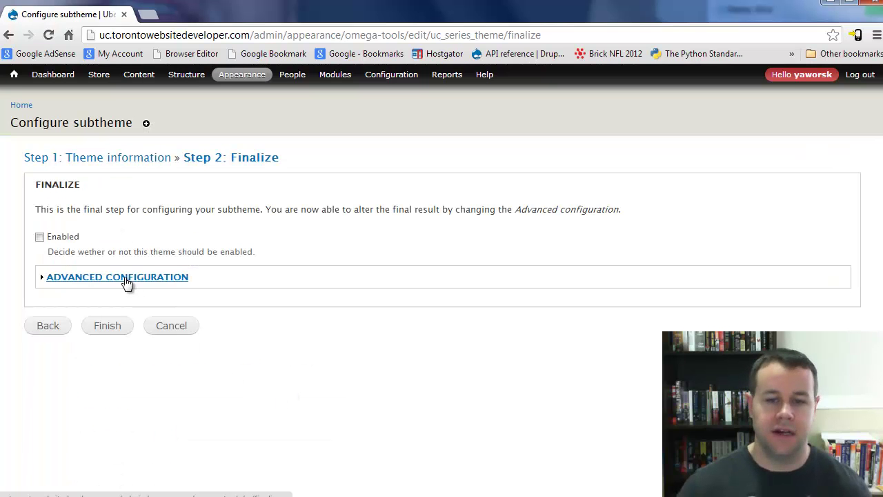
# Enable the subtheme as the default theme, and finish the setup after reviewing the uc_series_theme.info content in the advanced configuration
pyautogui.click(40, 238)
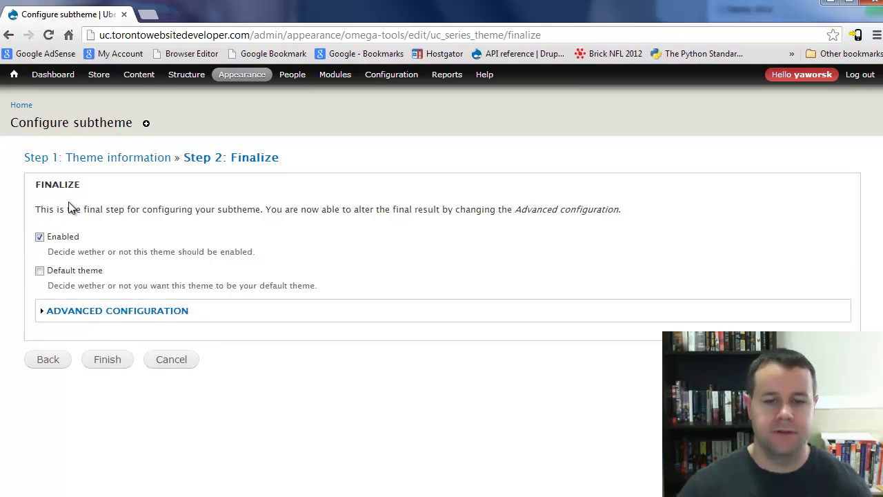
pyautogui.click(40, 270)
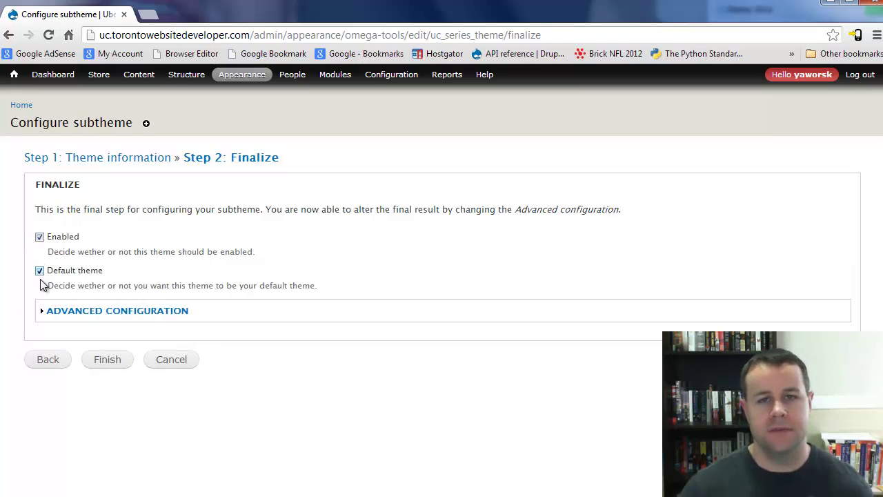
pyautogui.click(140, 312)
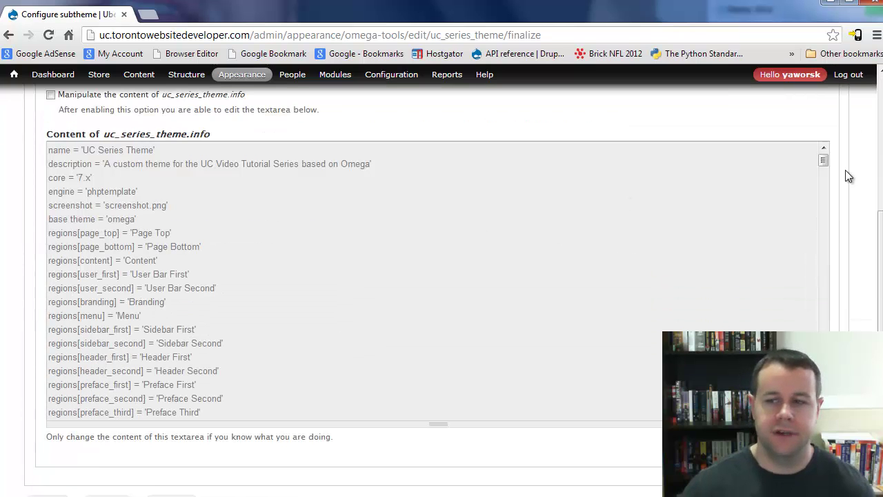
pyautogui.moveTo(825, 159); pyautogui.dragTo(825, 179)
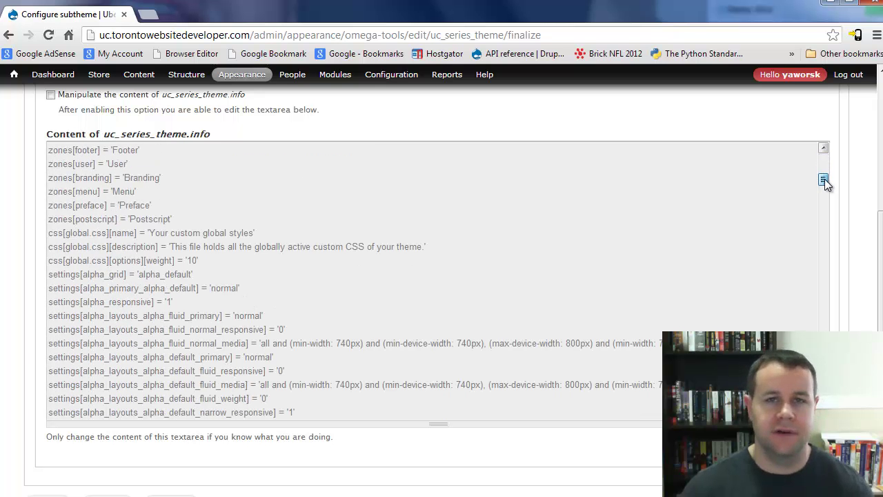
pyautogui.moveTo(825, 179); pyautogui.dragTo(828, 158)
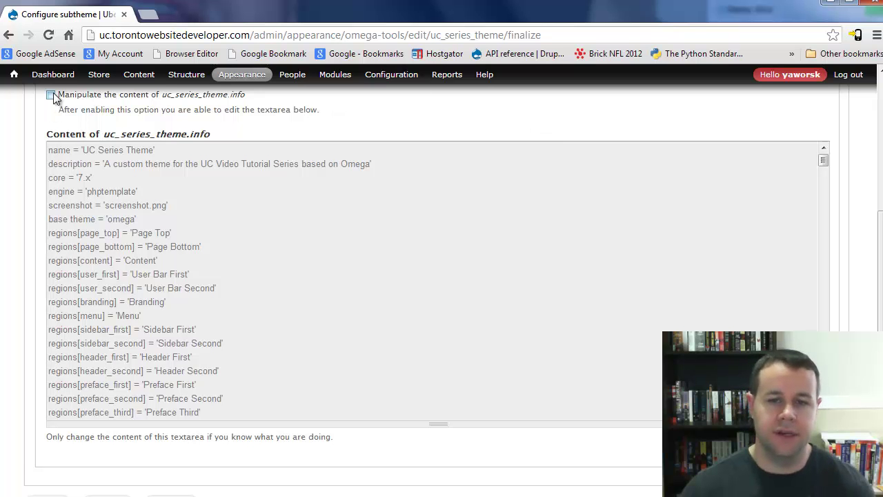
pyautogui.scroll(2, 206, 157)
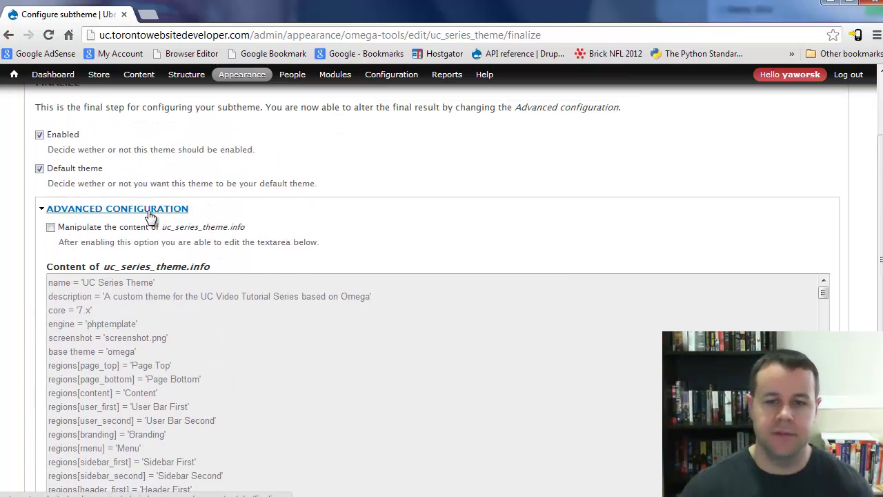
pyautogui.click(152, 211)
pyautogui.click(112, 361)
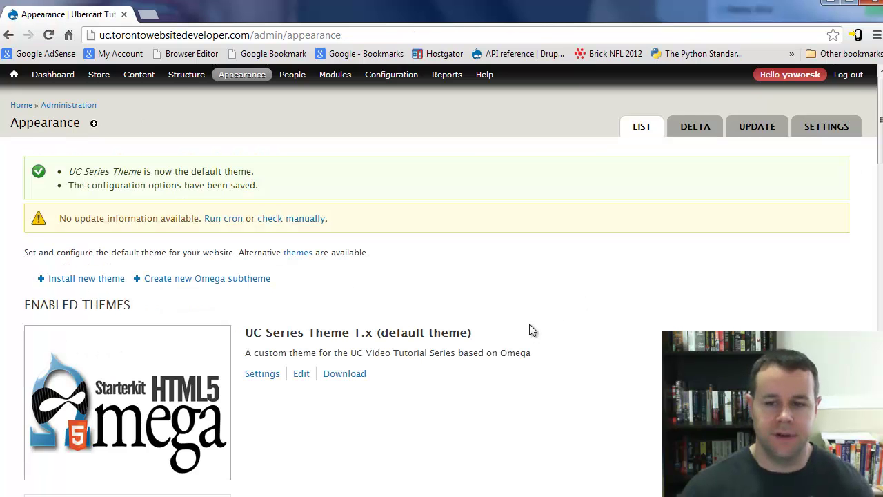
# Open the site's front page and turn off the Omega debugging blocks and the grid overlay
pyautogui.scroll(-1, 290, 321)
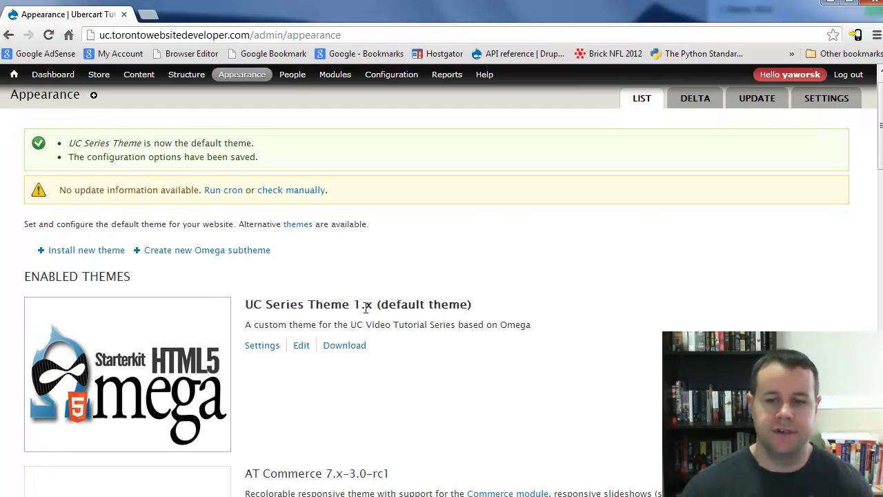
pyautogui.scroll(1, 355, 386)
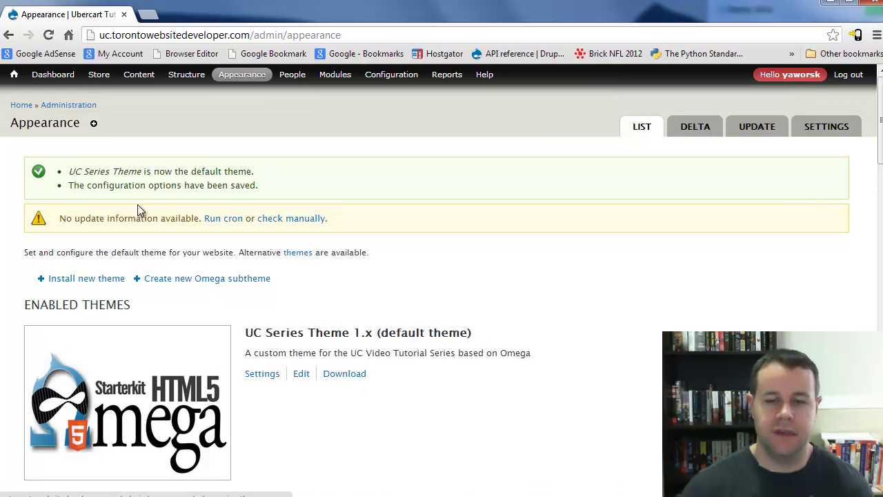
pyautogui.click(23, 107)
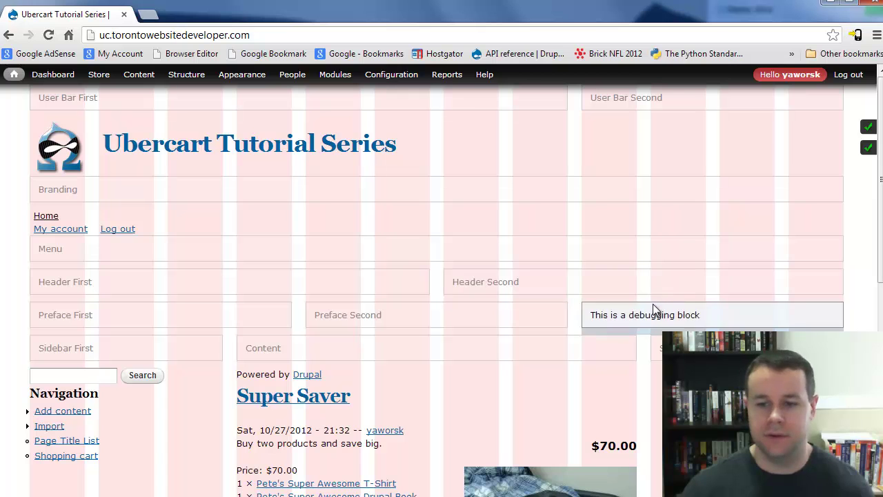
pyautogui.click(854, 154)
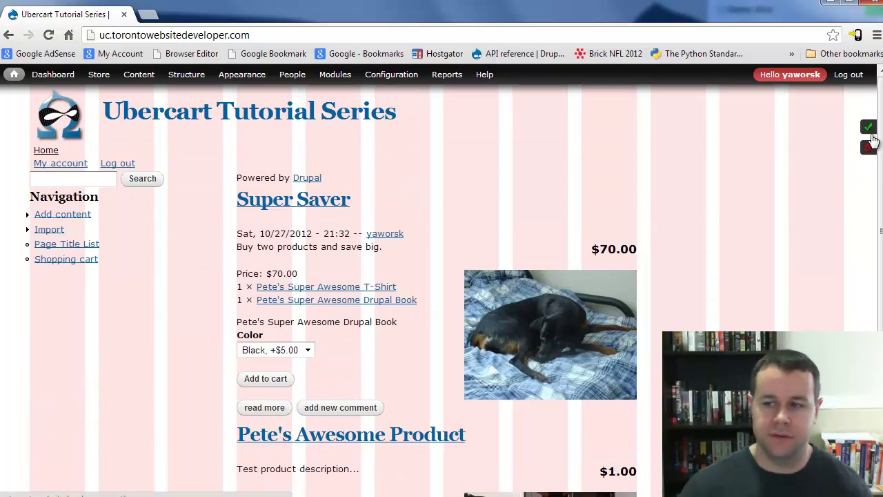
pyautogui.click(864, 128)
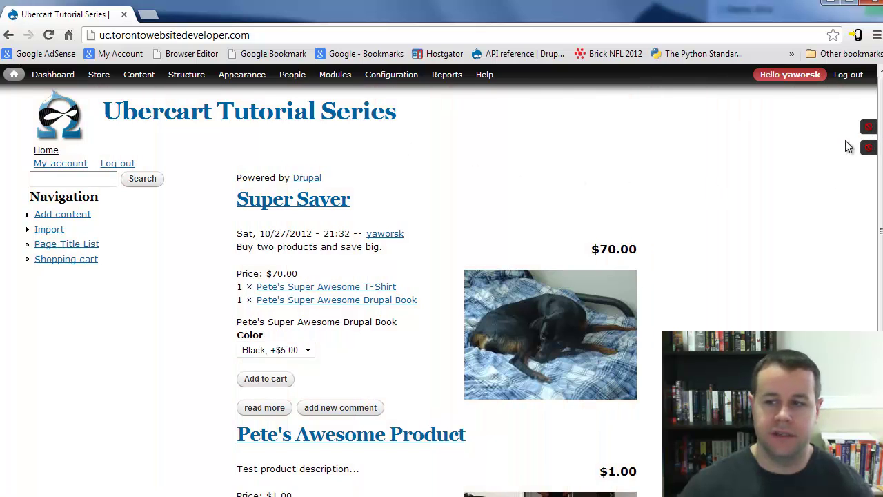
# Switch the grid overlay on and off again to inspect the front page's column layout
pyautogui.click(866, 128)
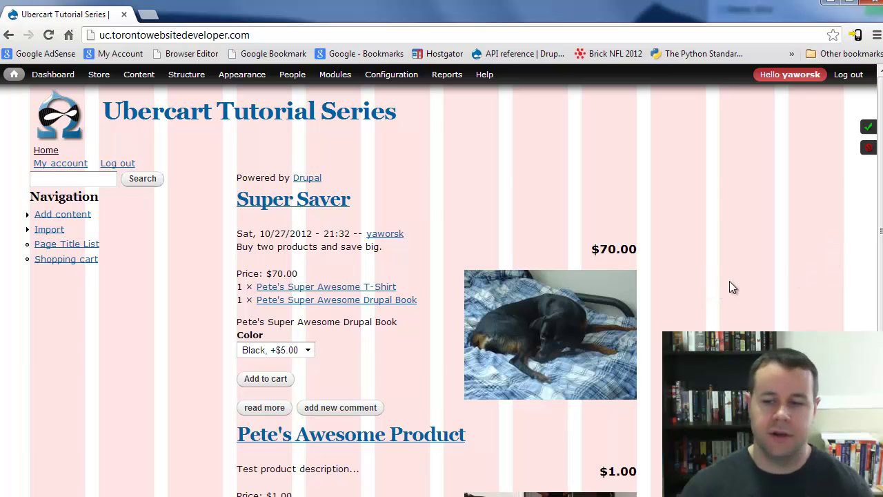
pyautogui.click(868, 129)
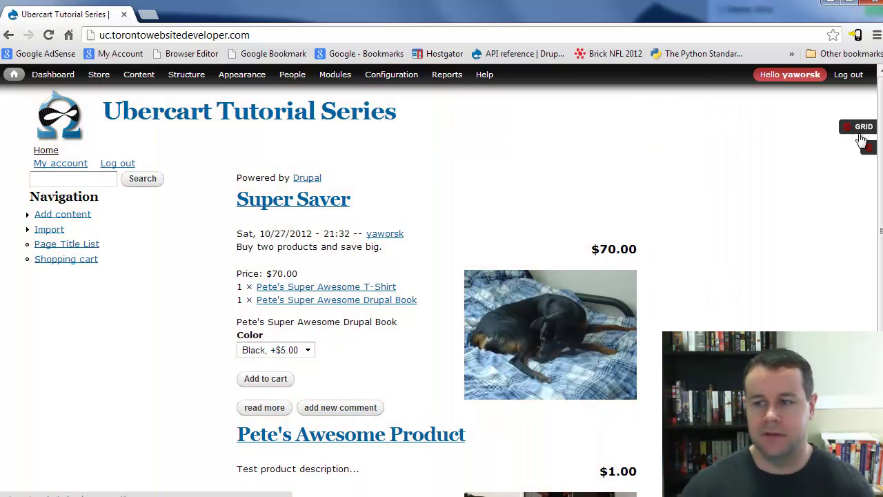
pyautogui.click(869, 131)
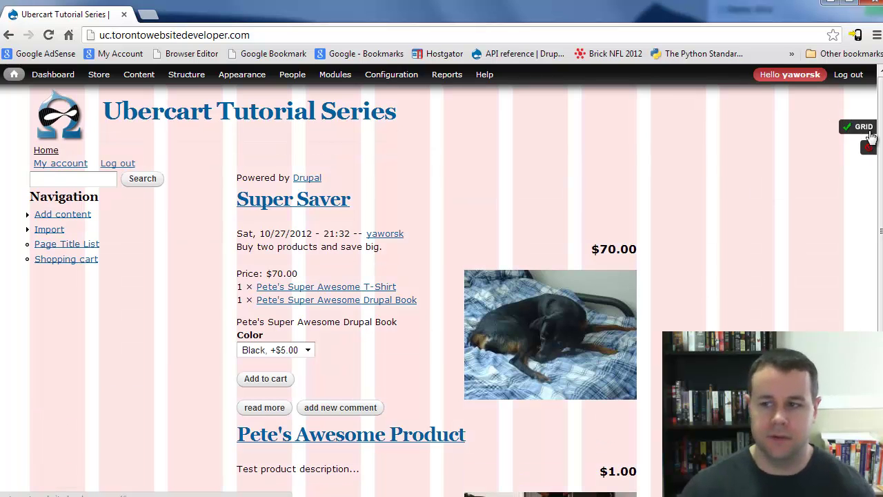
pyautogui.click(869, 129)
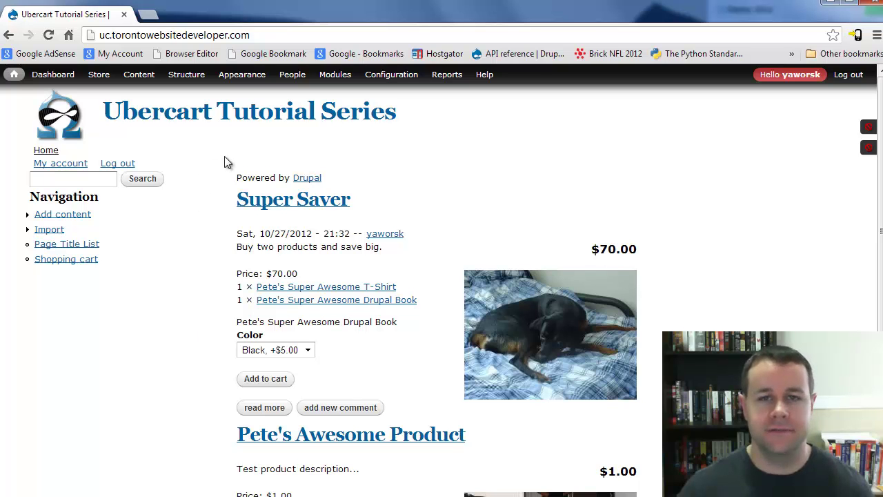
# Switch to the uc2 folder in Windows Explorer and copy the omega-html5 starter kit from omega's starterkits folder into uc2
pyautogui.moveTo(211, 197)
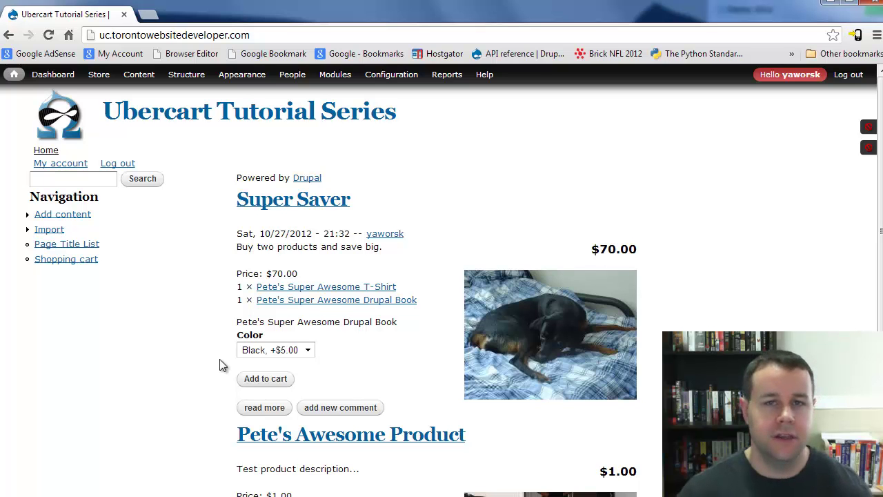
pyautogui.moveTo(247, 78)
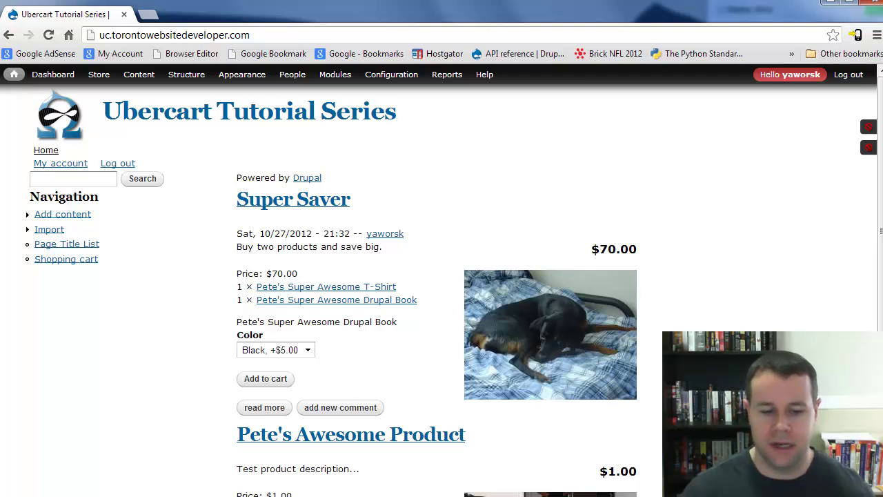
pyautogui.hotkey('alt', 'Tab')
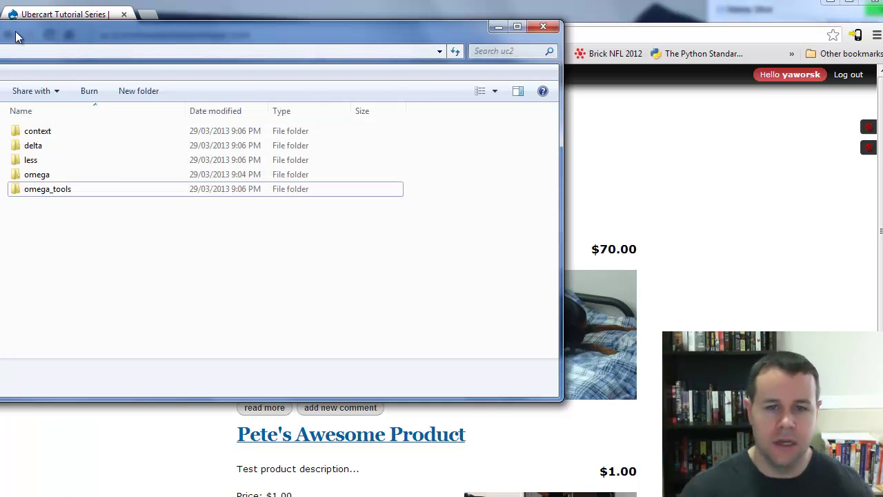
pyautogui.doubleClick(29, 177)
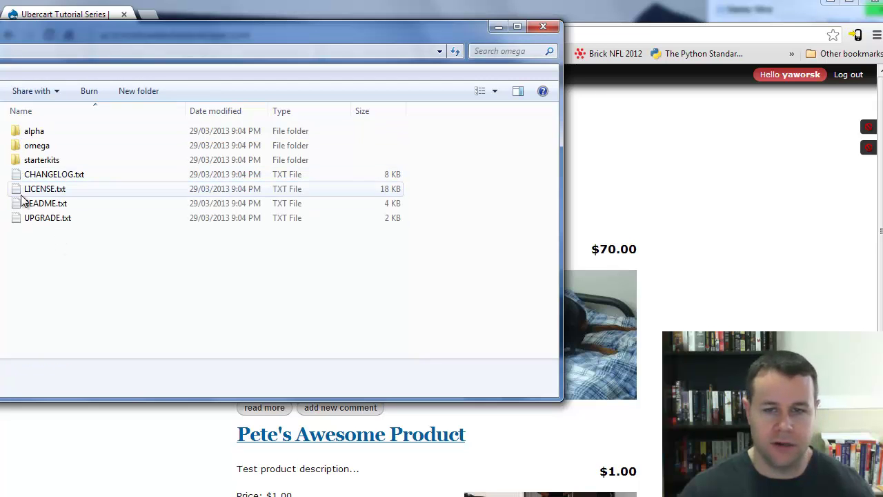
pyautogui.doubleClick(37, 160)
pyautogui.click(76, 147)
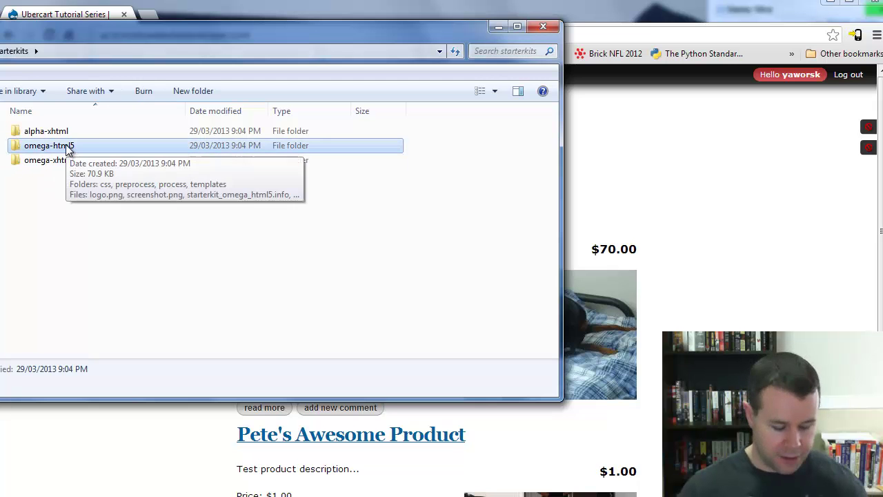
pyautogui.click(73, 209)
pyautogui.press('BackSpace')
pyautogui.press('BackSpace')
pyautogui.rightClick(67, 232)
pyautogui.click(110, 329)
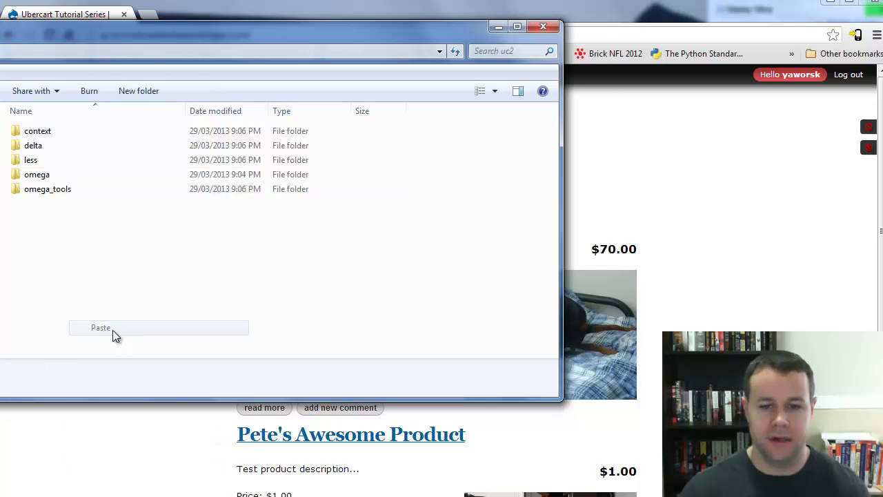
# Rename the copied omega-html5 folder in uc2 as uc_theme_2
pyautogui.click(37, 203)
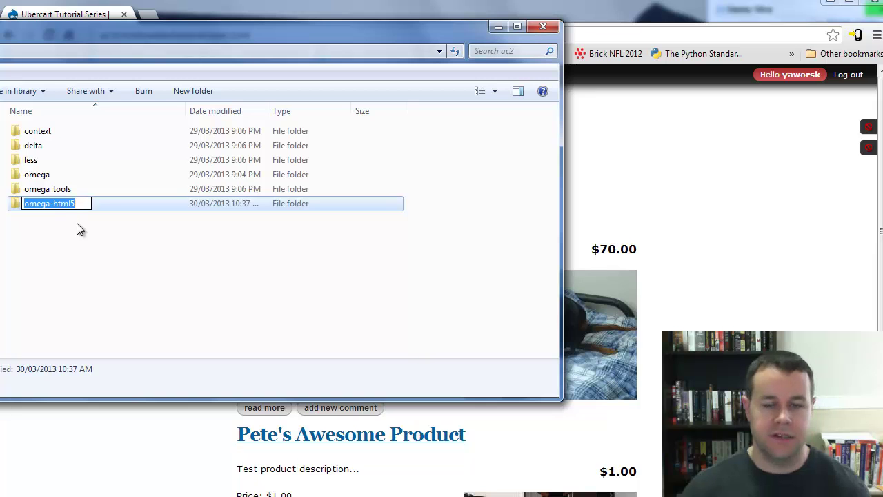
pyautogui.write('uc_theme')
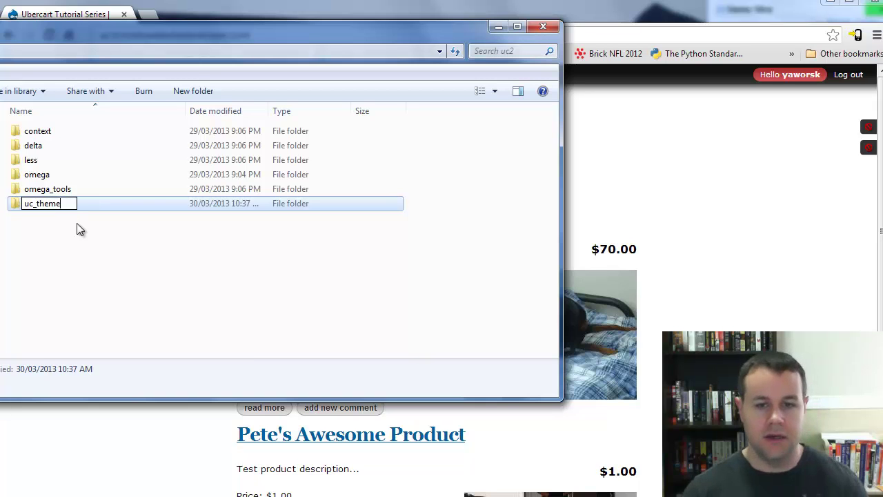
pyautogui.write('_2')
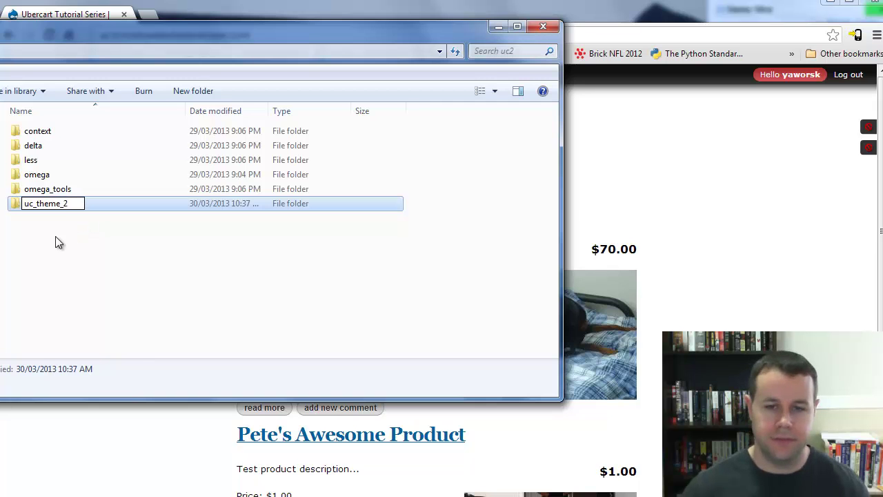
pyautogui.press('Return')
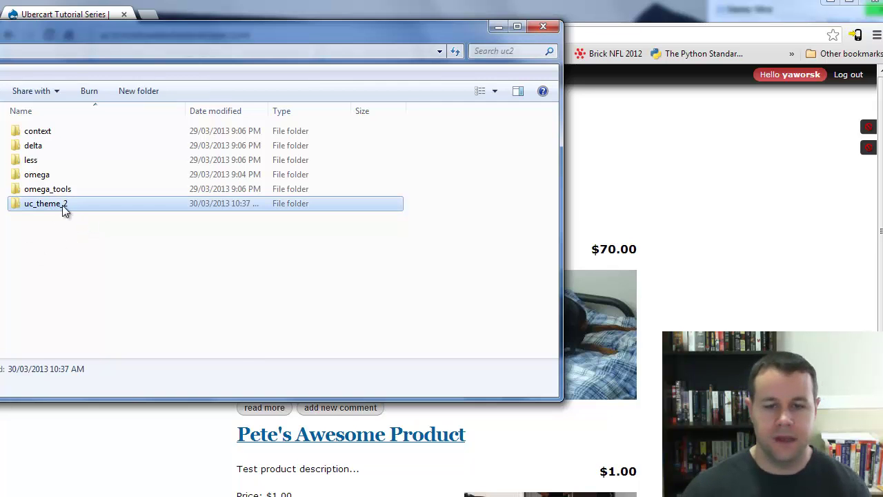
# Copy the new folder's name and use it to rename its starterkit_omega_html5.info file as uc_theme_2.info
pyautogui.click(68, 205)
pyautogui.hotkey('ctrl', 'c')
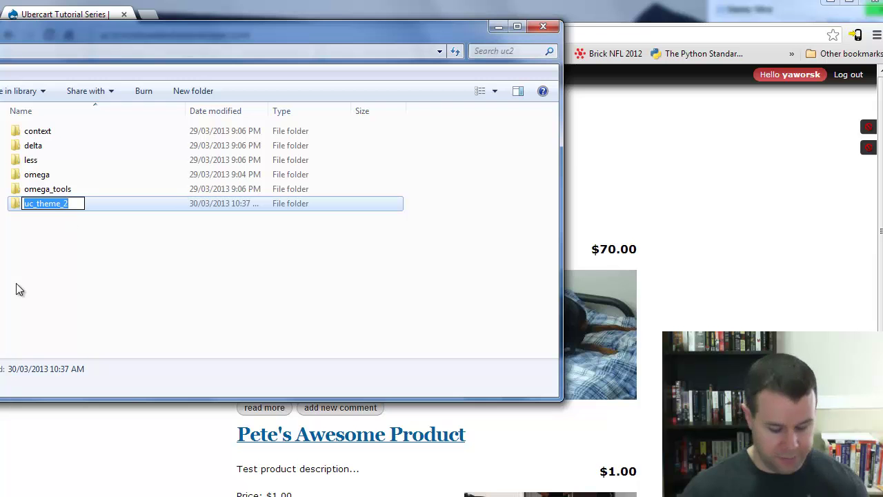
pyautogui.doubleClick(15, 205)
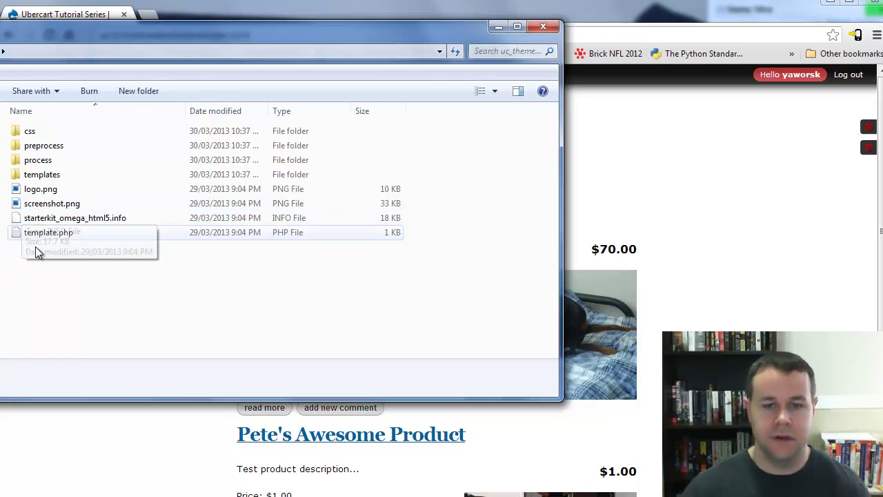
pyautogui.click(90, 218)
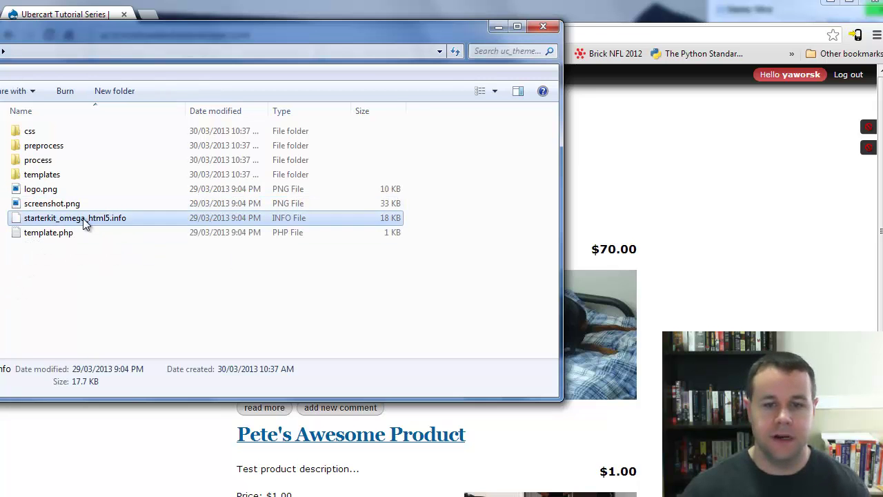
pyautogui.click(83, 218)
pyautogui.hotkey('ctrl', 'v')
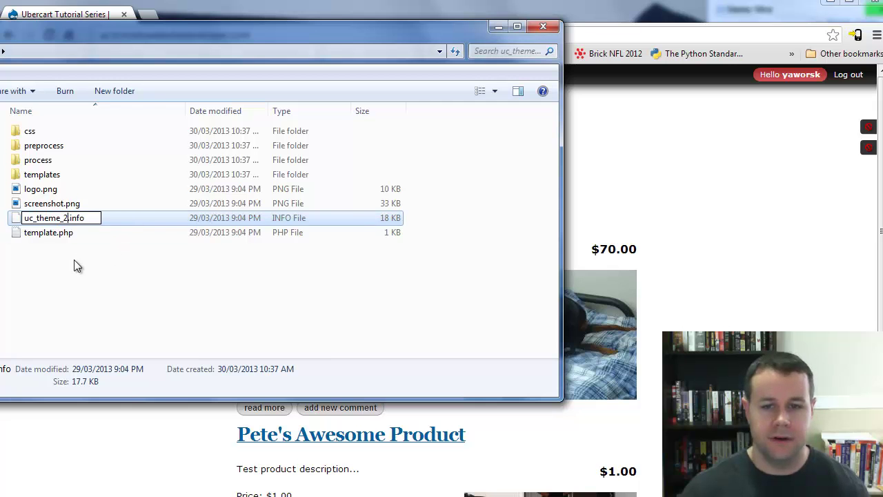
pyautogui.click(73, 257)
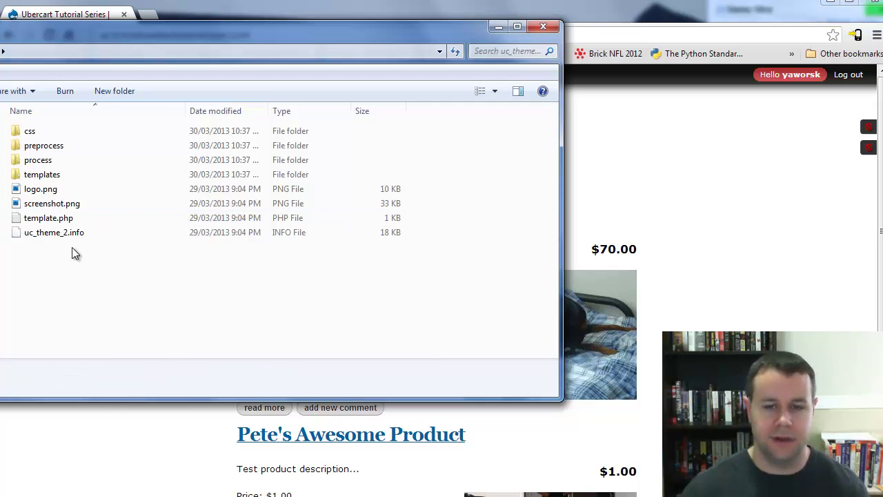
# Open uc_theme_2.info in Notepad++, drop the missing uc_theme.info from the editor, and set the theme's name value to uc_theme_2
pyautogui.rightClick(36, 236)
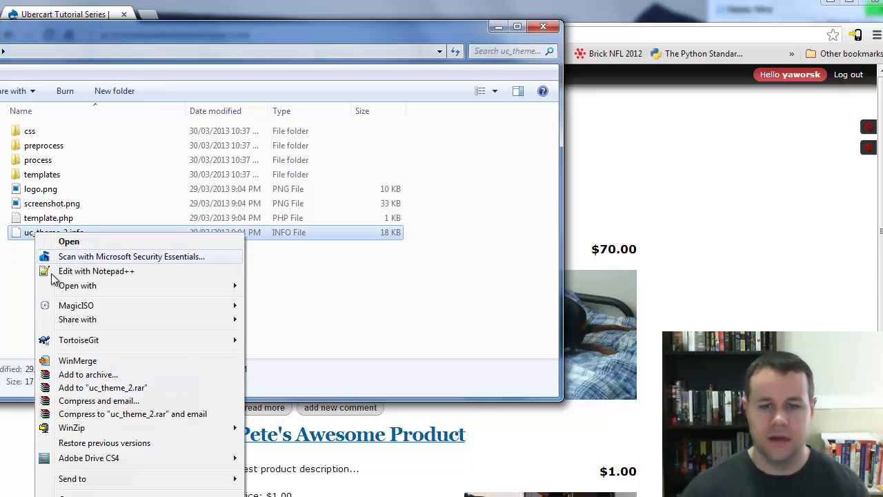
pyautogui.click(83, 272)
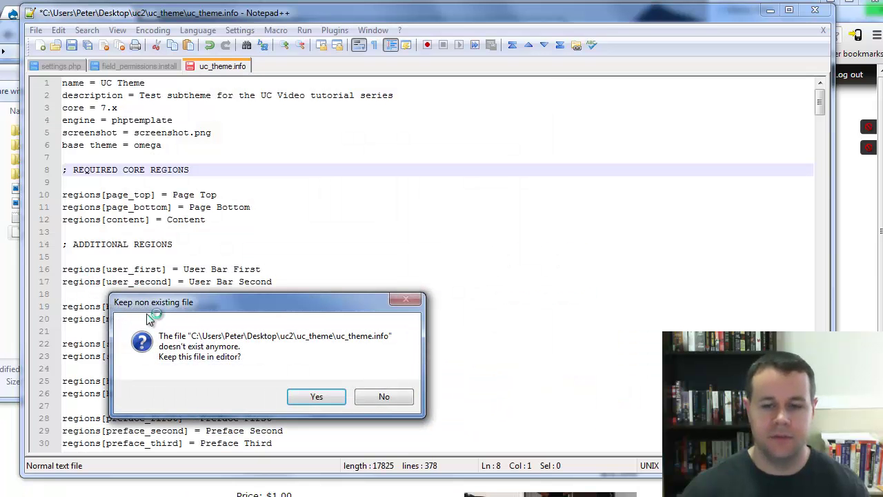
pyautogui.click(380, 395)
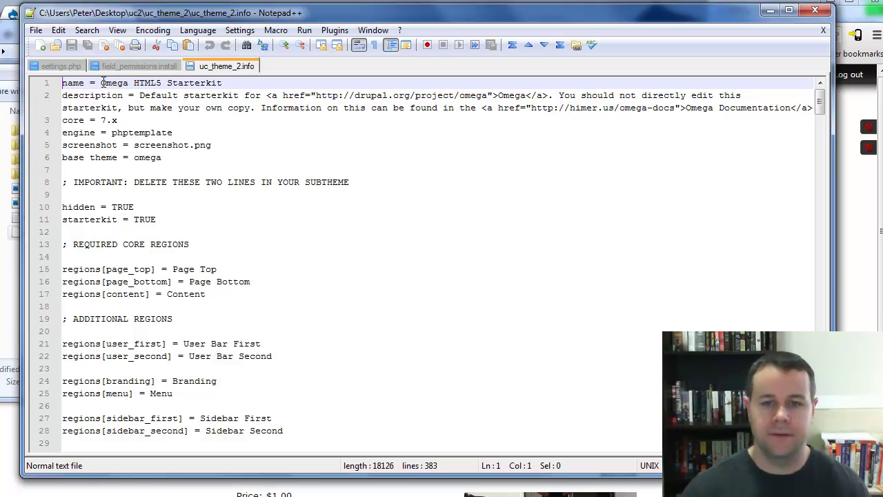
pyautogui.moveTo(101, 83); pyautogui.dragTo(260, 74)
pyautogui.hotkey('ctrl', 'v')
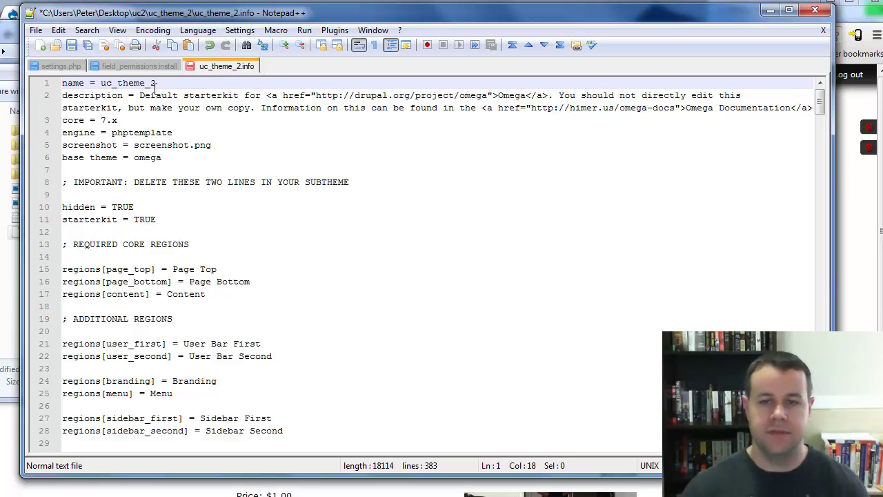
# Change the theme name to "uc theme 2" and the description to "This is our second example subtheme, created manually"
pyautogui.press('Right')
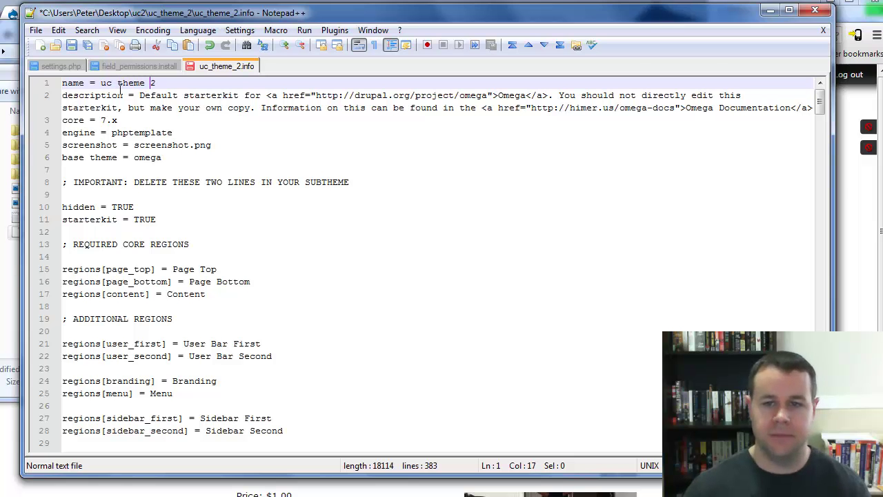
pyautogui.moveTo(140, 96); pyautogui.dragTo(814, 109)
pyautogui.write('This is our second ex')
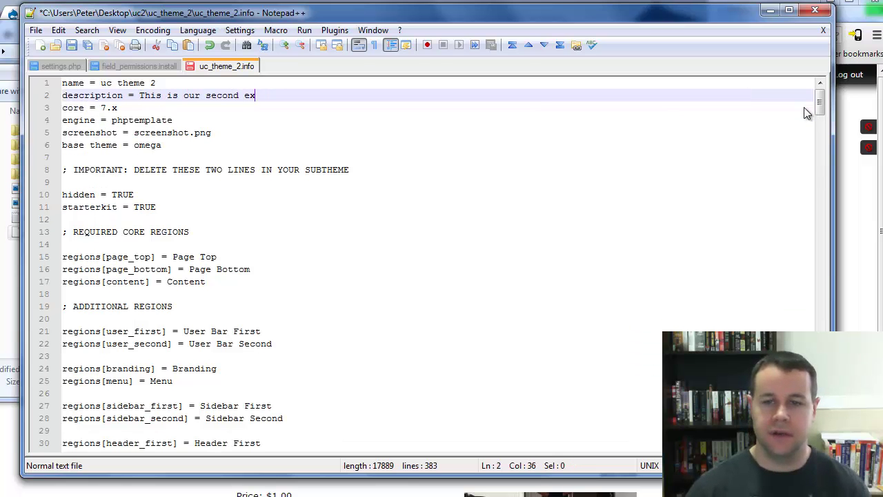
pyautogui.write('ample subth')
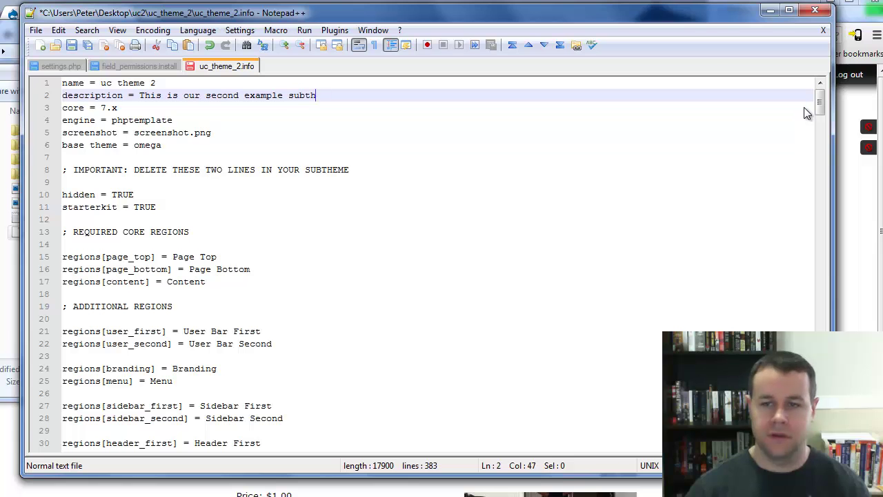
pyautogui.write('eme, created manually')
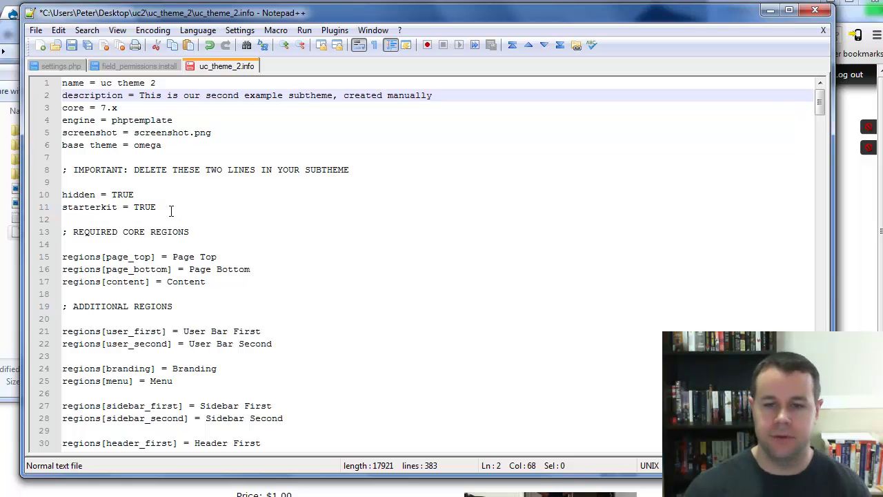
# Delete the IMPORTANT comment with the hidden and starterkit lines from uc_theme_2.info, and save the file
pyautogui.moveTo(172, 211); pyautogui.dragTo(57, 169)
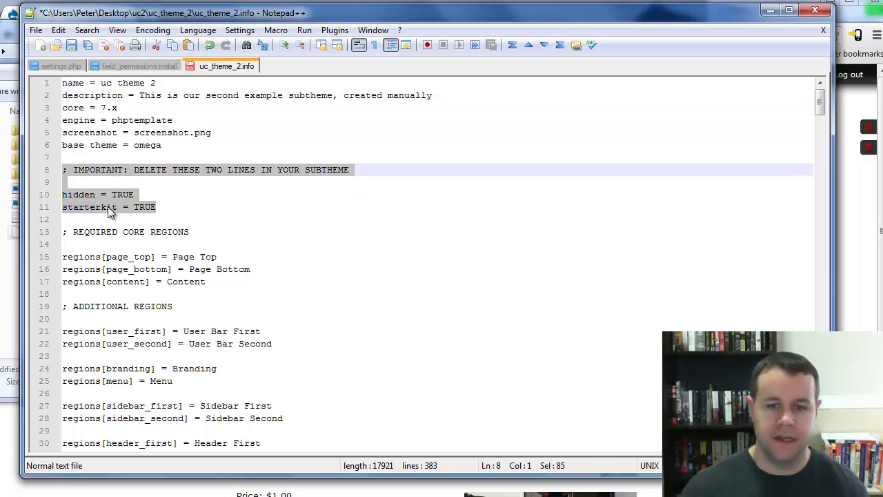
pyautogui.press('BackSpace')
pyautogui.press('BackSpace')
pyautogui.press('BackSpace')
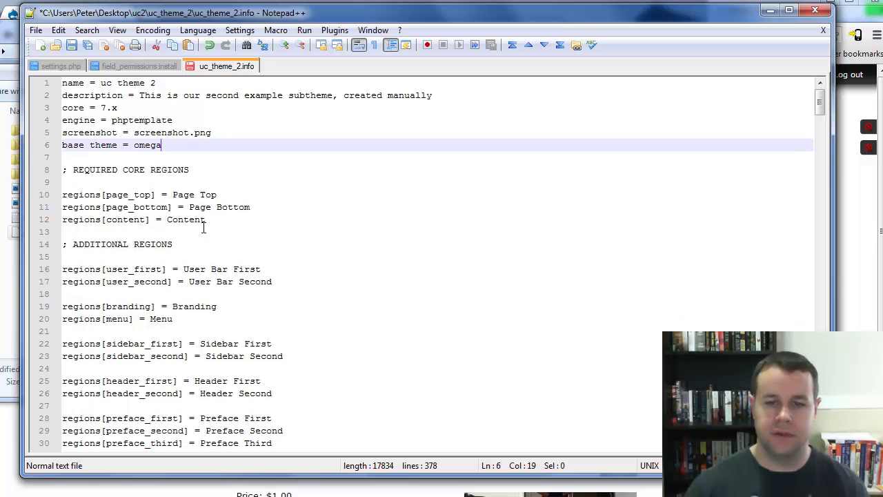
pyautogui.hotkey('ctrl', 's')
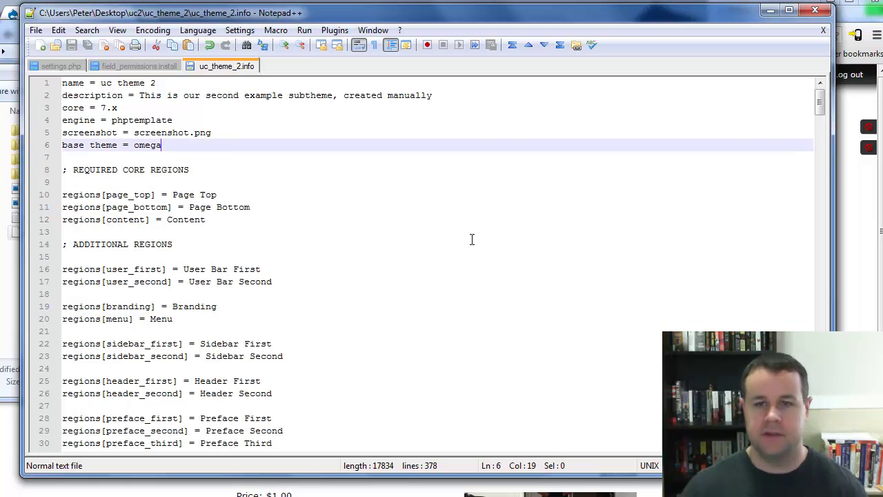
# Close uc_theme_2.info and exit Notepad++ to get back to the theme folder
pyautogui.rightClick(222, 69)
pyautogui.click(241, 74)
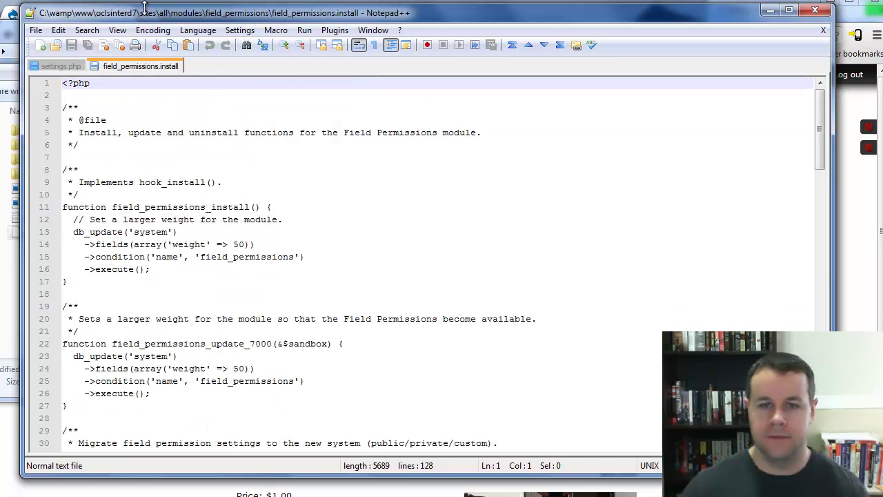
pyautogui.click(815, 10)
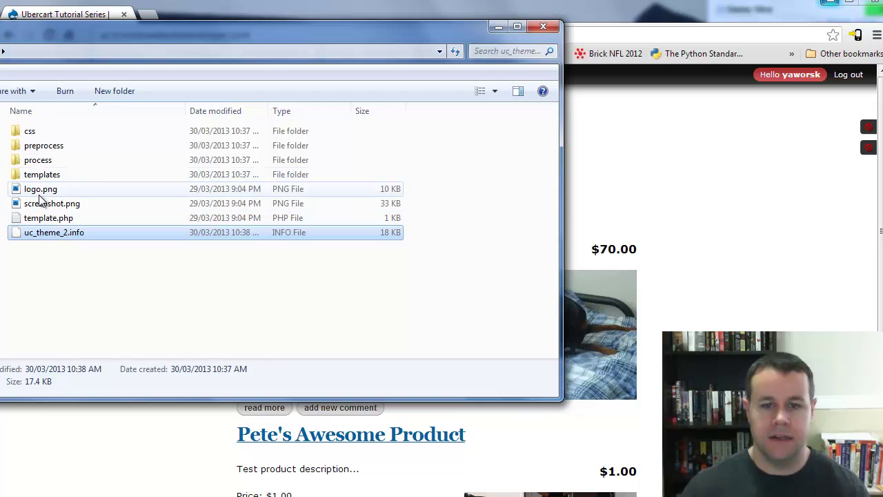
# Open the theme's css folder and rename YOURTHEME-alpha-default.css as uc_theme_2-alpha-default.css
pyautogui.click(30, 134)
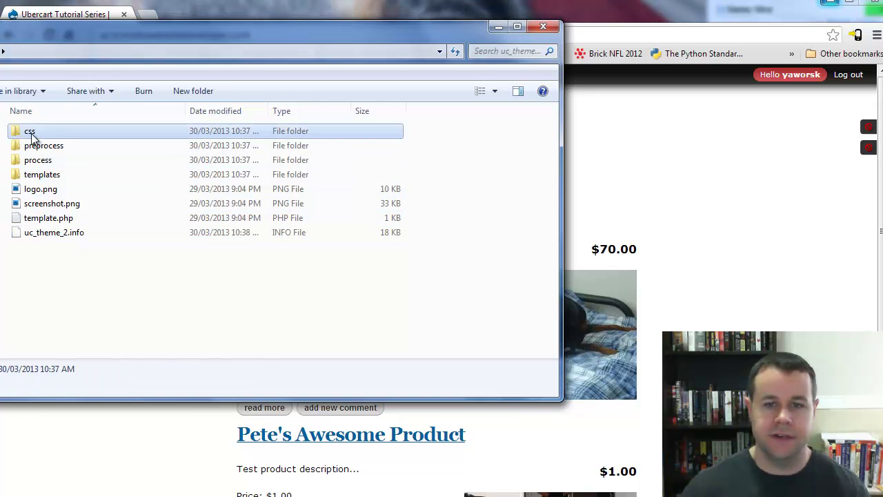
pyautogui.doubleClick(32, 134)
pyautogui.click(64, 162)
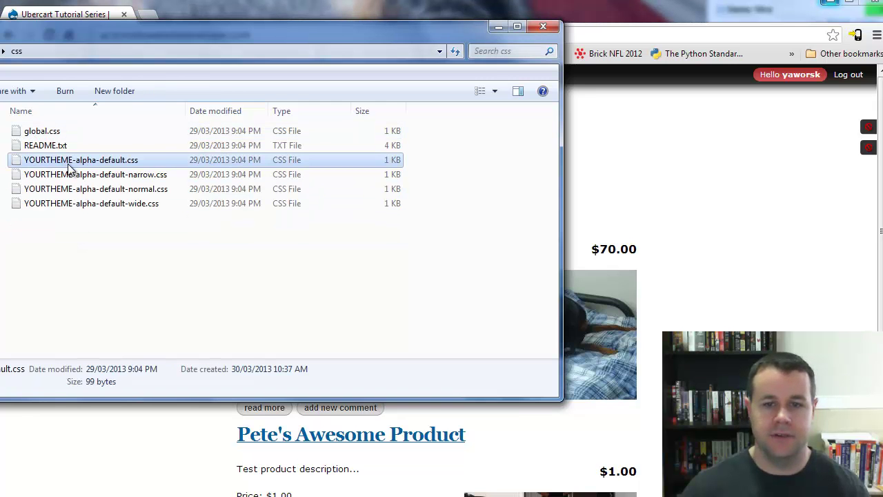
pyautogui.click(68, 163)
pyautogui.click(74, 163)
pyautogui.moveTo(74, 164); pyautogui.dragTo(24, 164)
pyautogui.write('uc_theme_2')
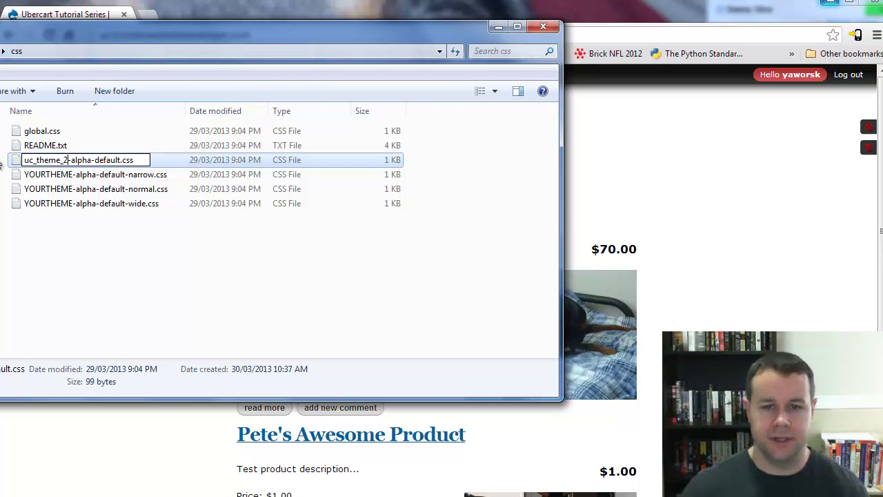
# Replace YOURTHEME with uc_theme_2 in the file names of the alpha-default-narrow and alpha-default-normal stylesheets
pyautogui.click(69, 178)
pyautogui.click(69, 177)
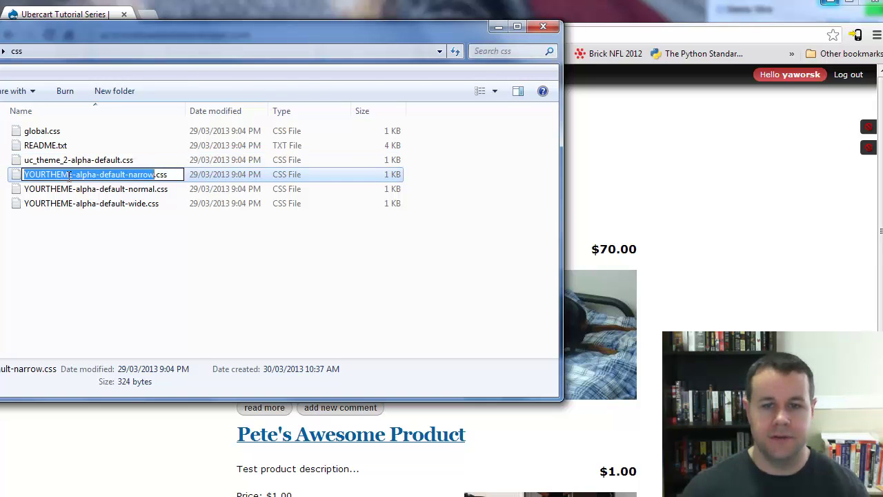
pyautogui.click(72, 175)
pyautogui.moveTo(72, 174); pyautogui.dragTo(24, 189)
pyautogui.write('uc_theme_2')
pyautogui.click(67, 193)
pyautogui.click(71, 191)
pyautogui.write('uc_theme_2')
pyautogui.press('Delete')
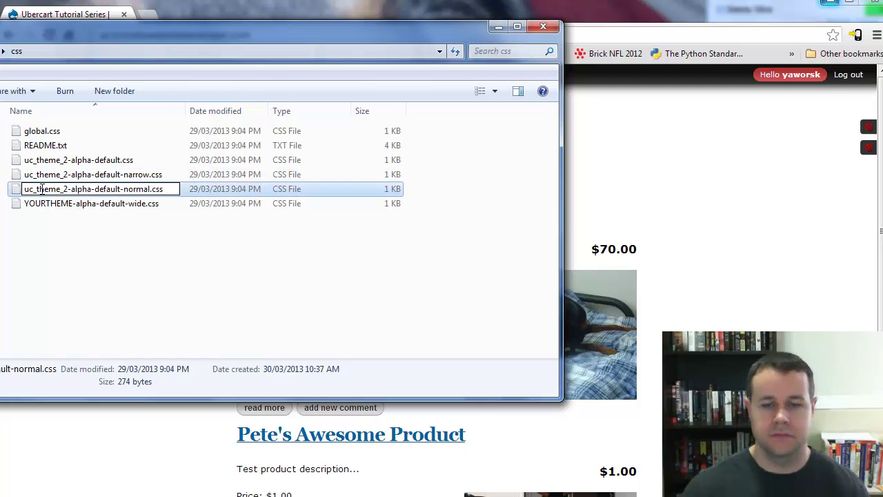
# Rename YOURTHEME-alpha-default-wide.css as uc_theme_2-alpha-default-wide.css and return to the main theme folder
pyautogui.click(59, 205)
pyautogui.click(66, 204)
pyautogui.moveTo(62, 204); pyautogui.dragTo(24, 203)
pyautogui.hotkey('ctrl', 'v')
pyautogui.click(67, 229)
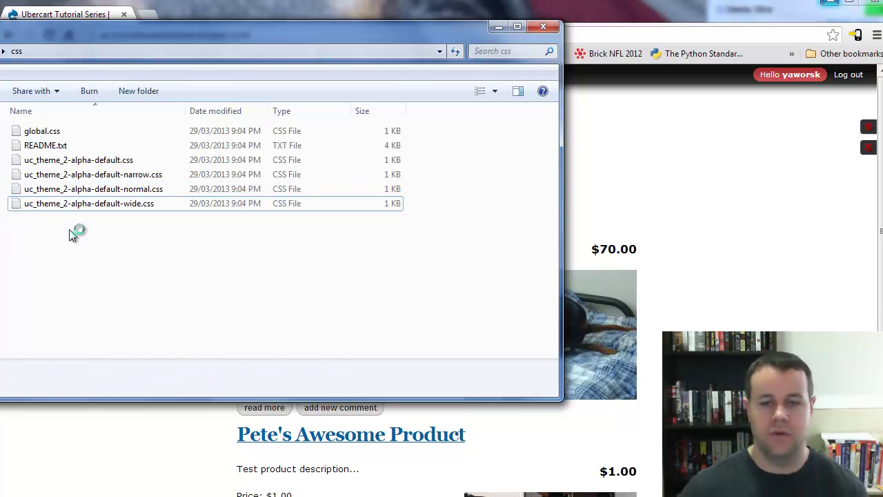
pyautogui.press('BackSpace')
pyautogui.click(84, 164)
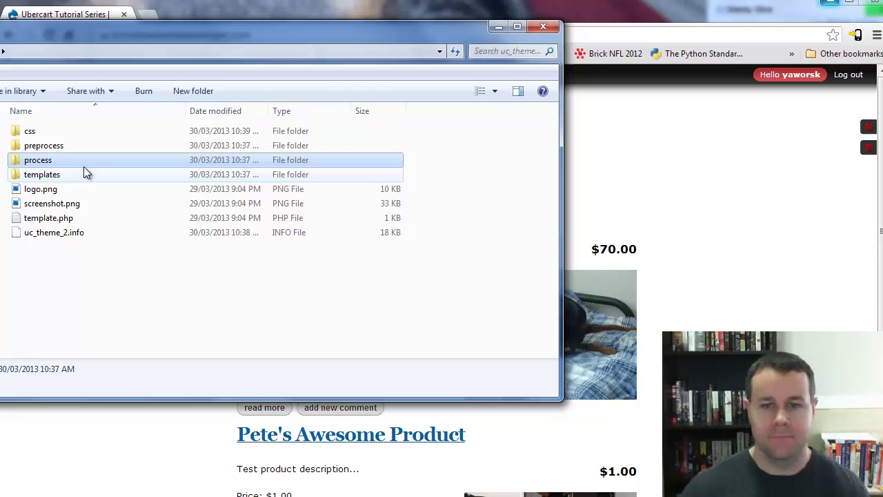
pyautogui.click(75, 131)
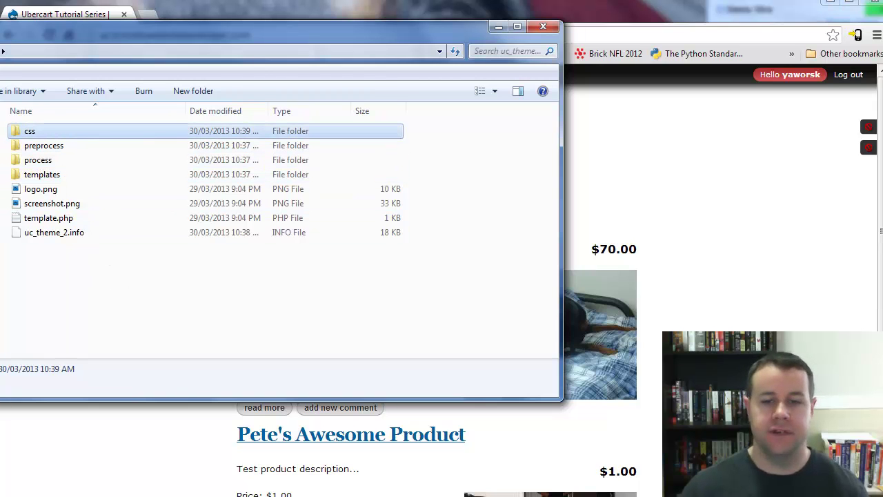
# Switch to the FTP client, refresh /uc_tutorial/sites/all/themes, upload the uc_theme_2 folder there, and close the Explorer window
pyautogui.hotkey('alt', 'Tab')
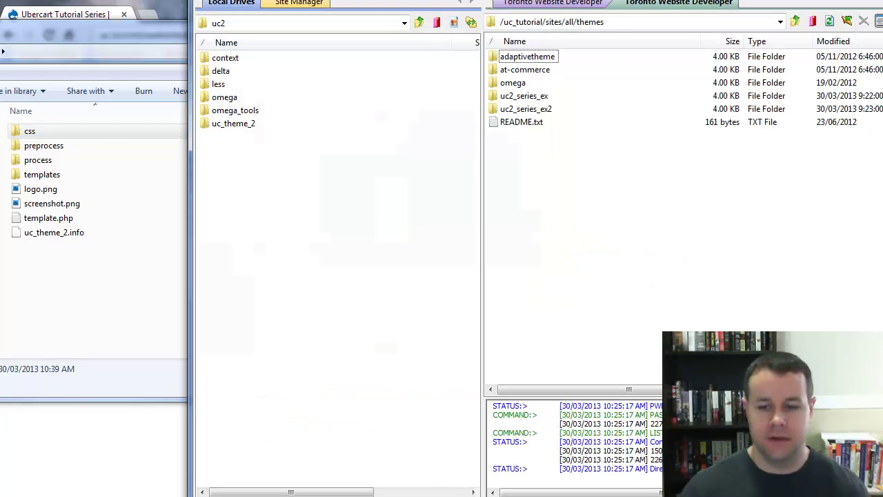
pyautogui.click(831, 23)
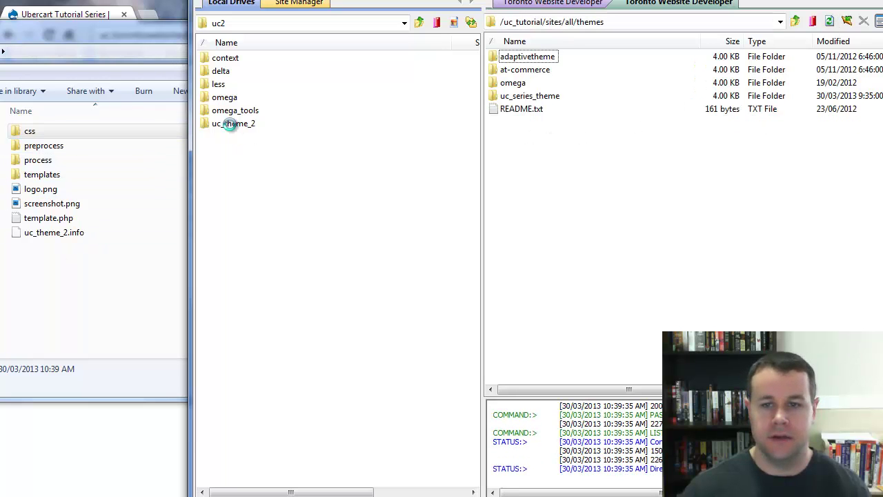
pyautogui.moveTo(228, 123); pyautogui.dragTo(586, 184)
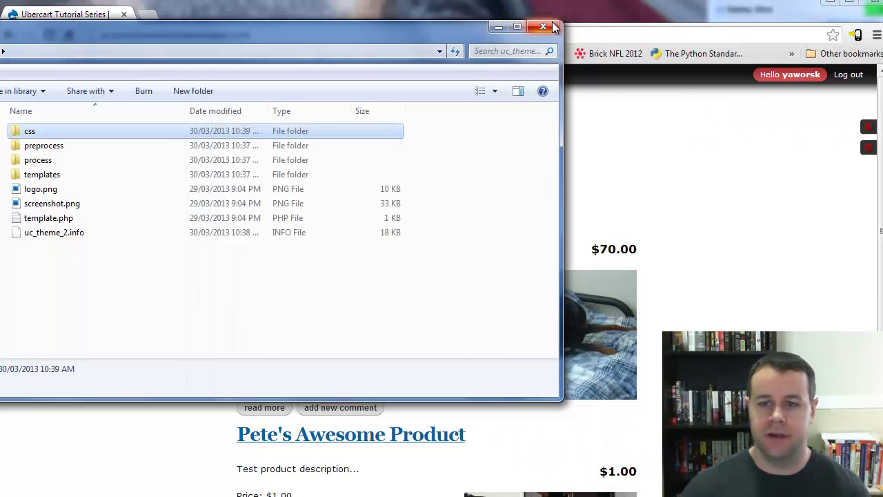
pyautogui.click(549, 27)
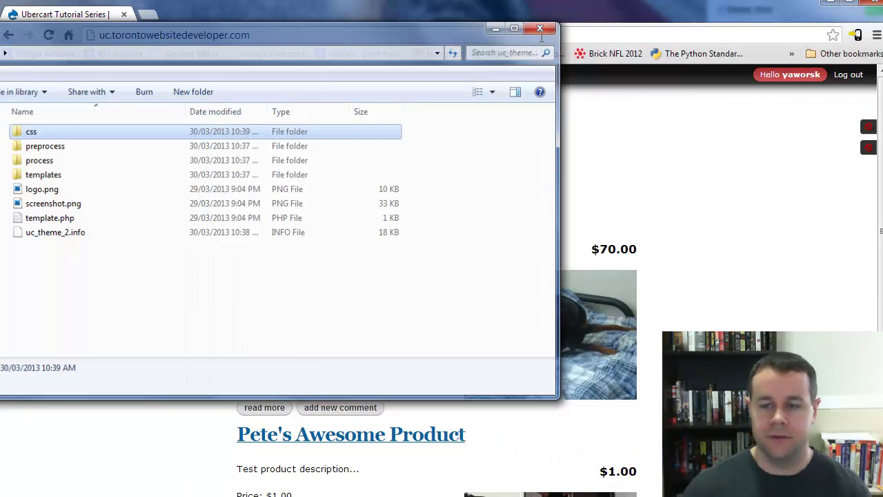
# Enable uc theme 2 on the Drupal site's Appearance page and set it as the default theme
pyautogui.click(246, 76)
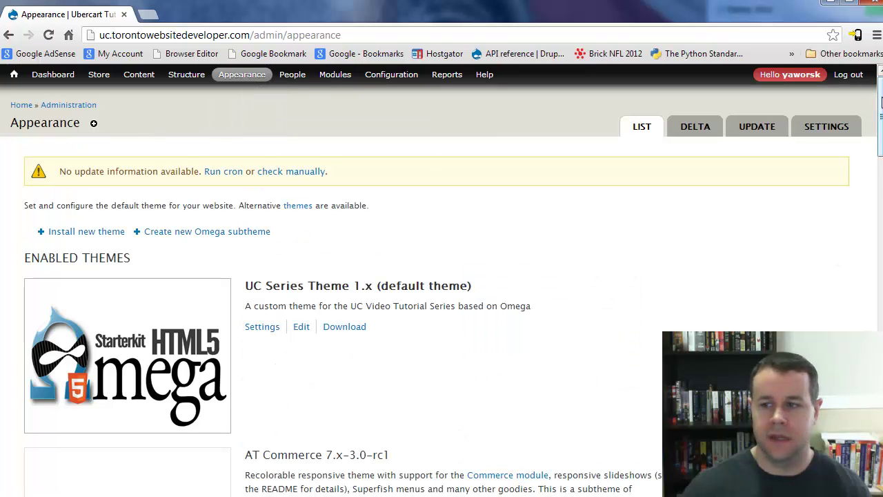
pyautogui.moveTo(881, 102); pyautogui.dragTo(880, 321)
pyautogui.scroll(-6, 573, 316)
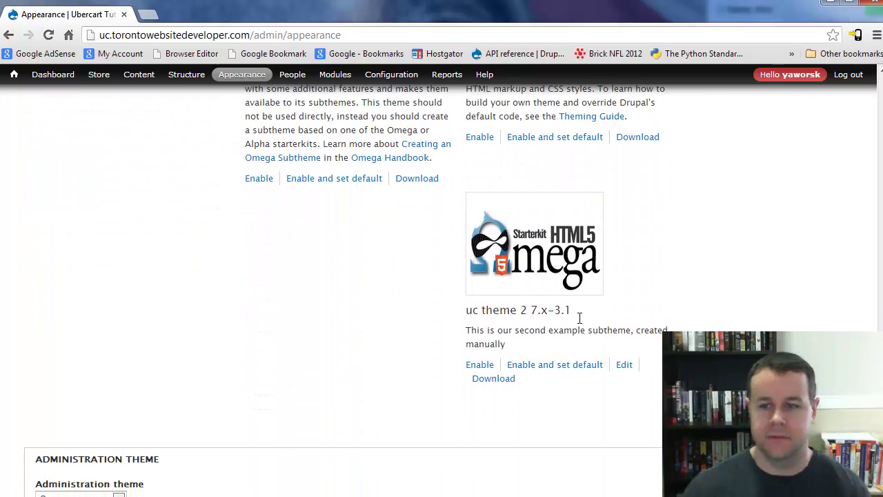
pyautogui.click(558, 364)
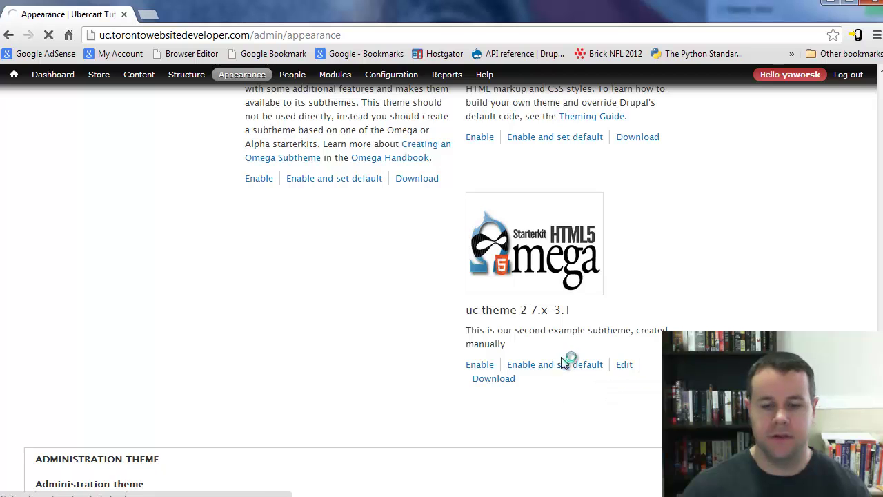
# Open the site's home page and examine the region layout under the new default theme
pyautogui.moveTo(14, 74)
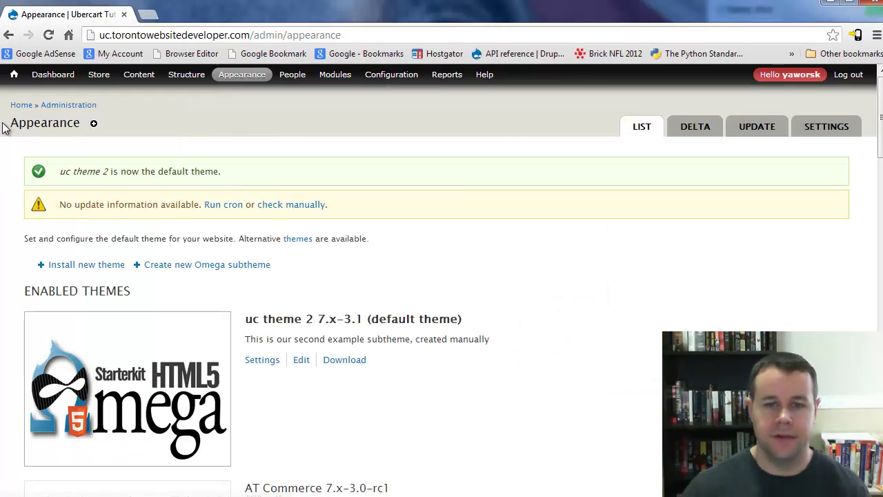
pyautogui.click(17, 111)
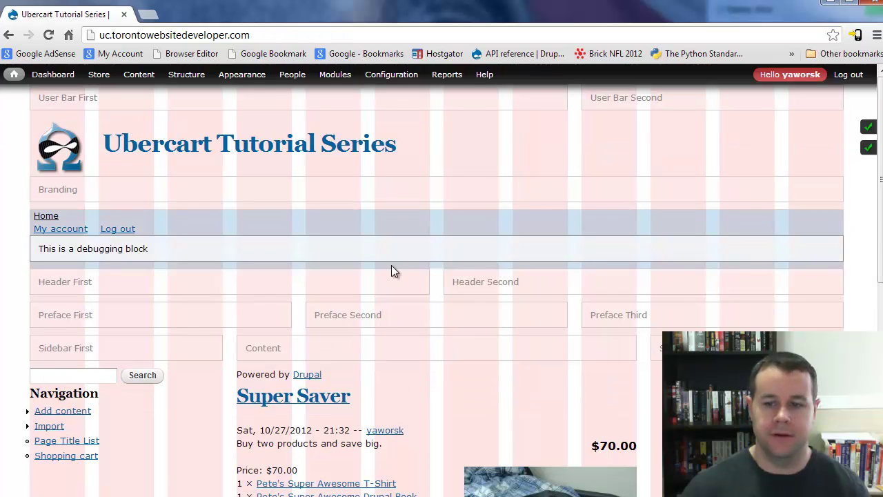
pyautogui.moveTo(391, 265); pyautogui.dragTo(241, 136)
pyautogui.moveTo(242, 75)
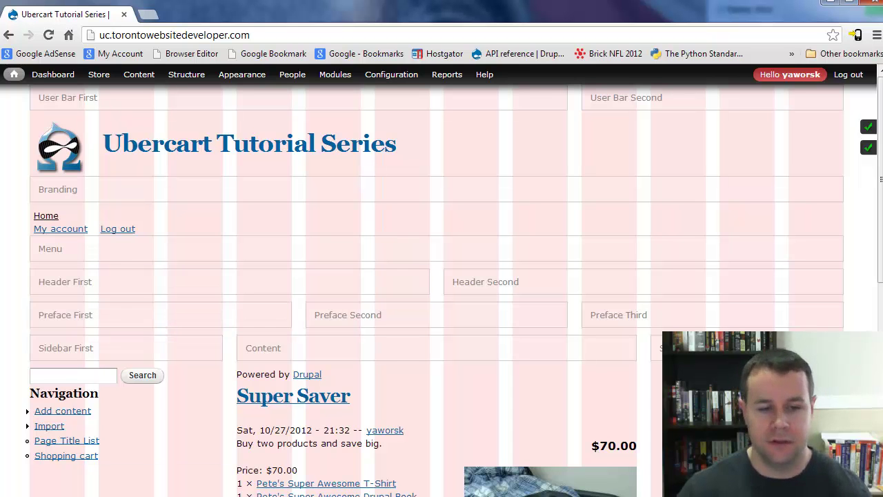
# Switch to the PuTTY terminal and run drush --help in the uc_tutorial directory
pyautogui.hotkey('alt', 'Tab')
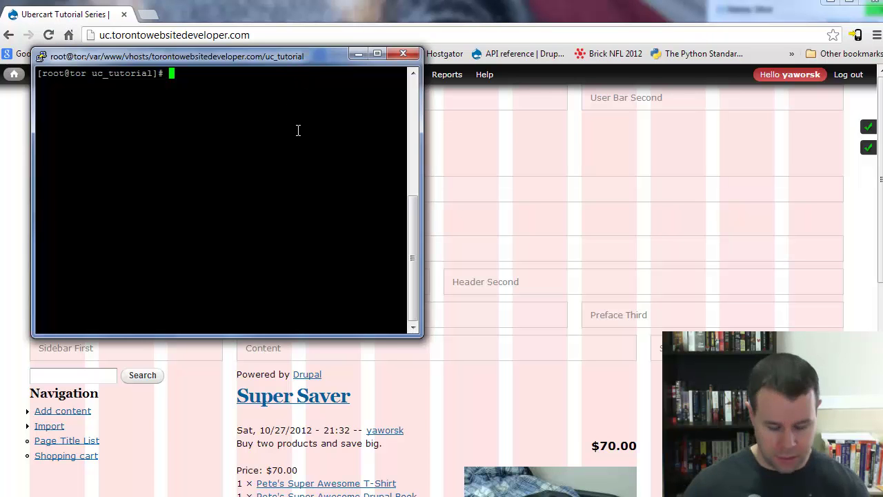
pyautogui.write('drush ')
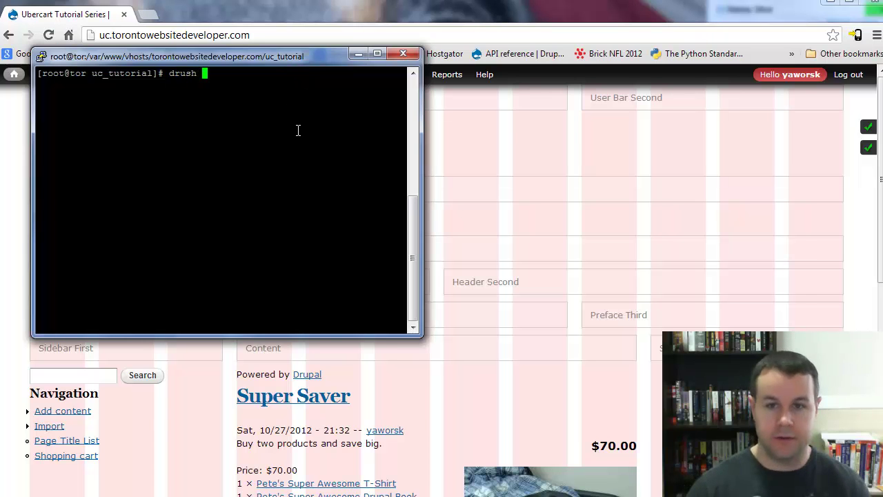
pyautogui.write('-h')
pyautogui.press('BackSpace')
pyautogui.write('-help')
pyautogui.press('Return')
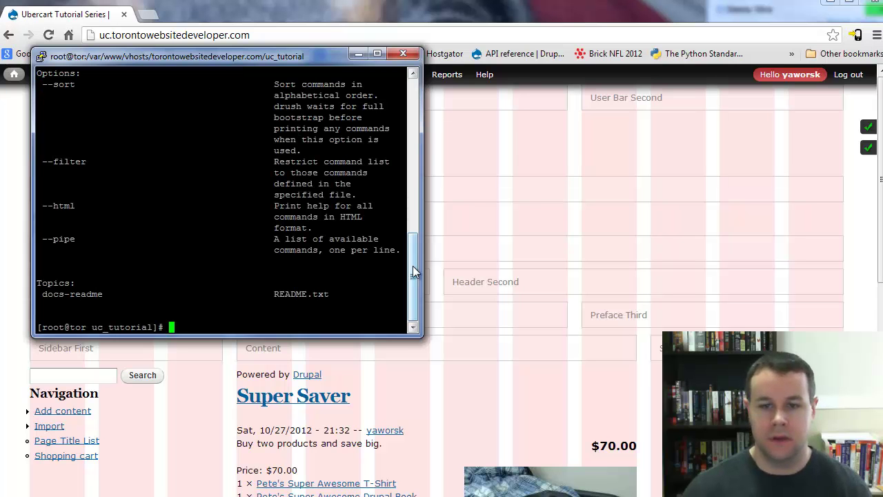
# Run drush to list its commands, and highlight the omega_tools entry and the omega-subtheme command
pyautogui.scroll(1, 414, 266)
pyautogui.moveTo(414, 256)
pyautogui.mouseDown()
pyautogui.moveTo(420, 174)
pyautogui.moveTo(413, 273)
pyautogui.mouseUp()
pyautogui.write('drush')
pyautogui.press('Return')
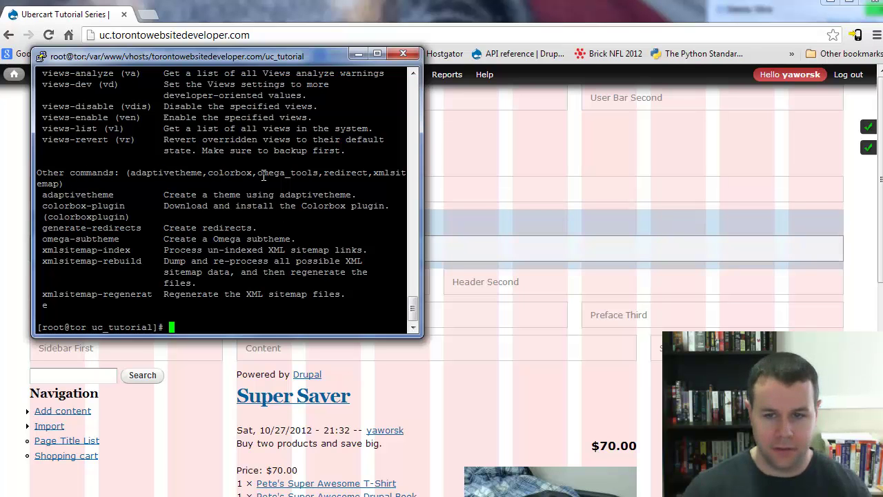
pyautogui.moveTo(258, 173); pyautogui.dragTo(316, 172)
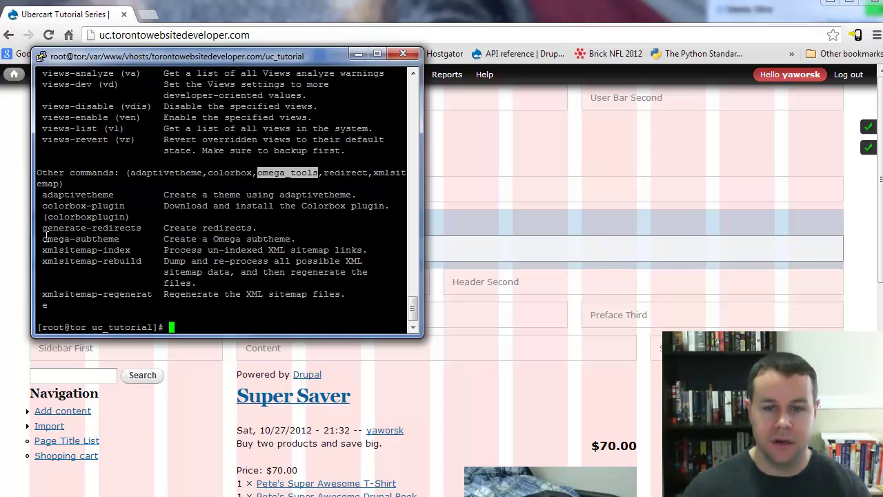
pyautogui.moveTo(43, 239); pyautogui.dragTo(120, 239)
pyautogui.click(175, 276)
pyautogui.write('omega-')
pyautogui.press('BackSpace')
pyautogui.write('su')
pyautogui.press('BackSpace')
pyautogui.press('BackSpace')
pyautogui.press('BackSpace')
pyautogui.press('BackSpace')
pyautogui.press('BackSpace')
pyautogui.press('BackSpace')
pyautogui.press('BackSpace')
pyautogui.press('BackSpace')
# Run drush omega-subtheme --help to view the options of the subtheme command
pyautogui.write('drush omega-subtheme ')
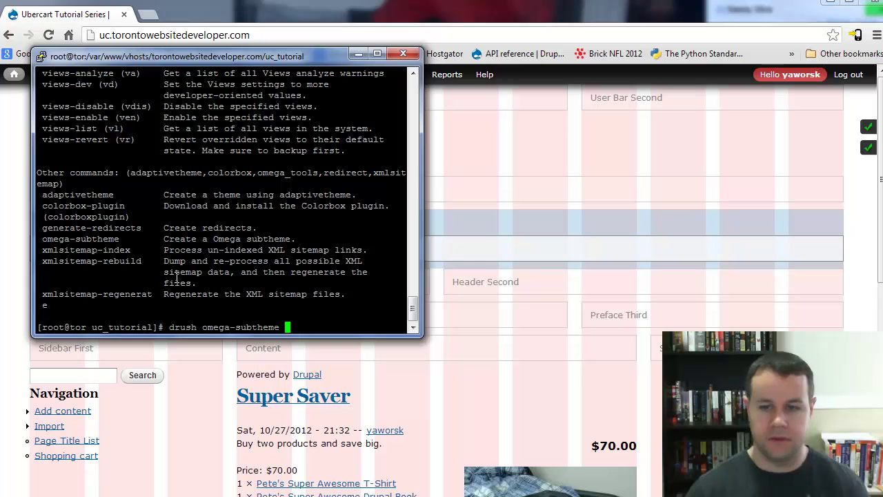
pyautogui.write('--help')
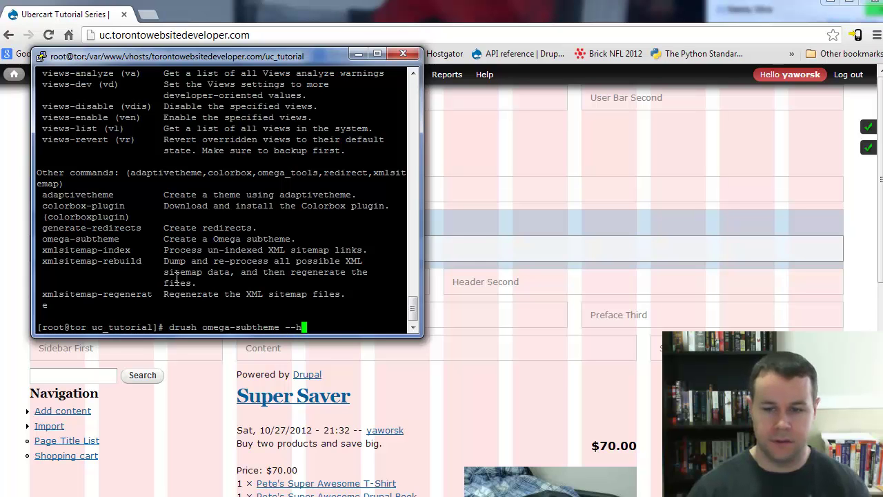
pyautogui.press('Return')
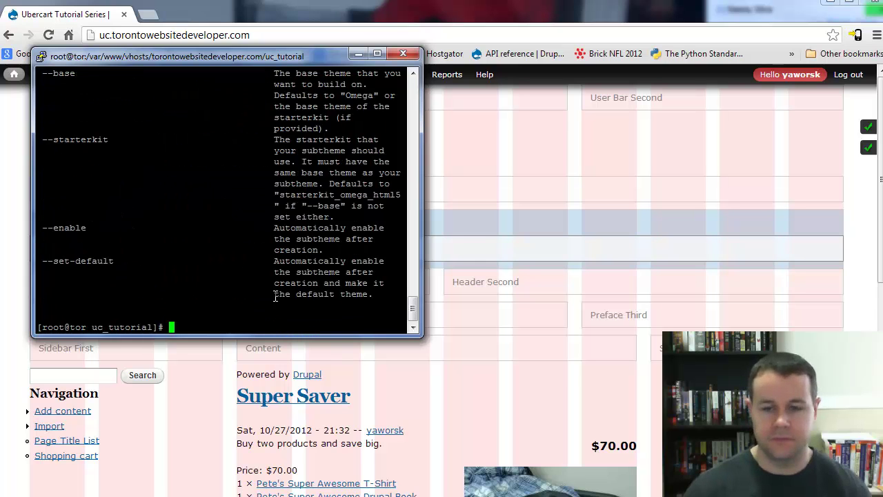
# Examine the omega-subtheme help, highlighting the drush omega-subtheme "My Theme" example and the --enable and --set-default options
pyautogui.moveTo(413, 306); pyautogui.dragTo(419, 263)
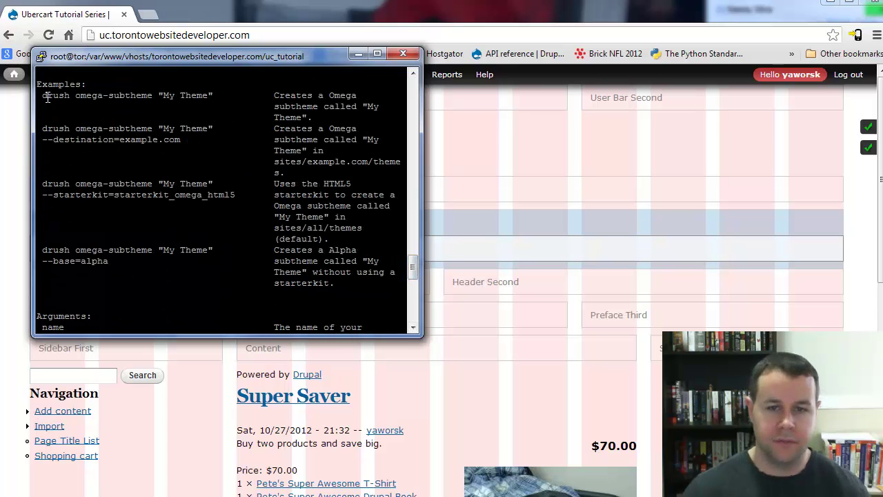
pyautogui.moveTo(41, 96); pyautogui.dragTo(212, 98)
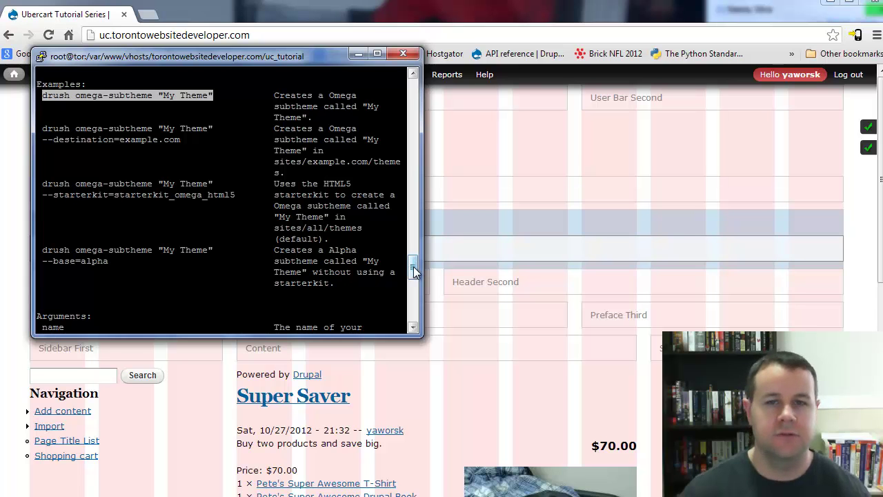
pyautogui.moveTo(414, 271); pyautogui.dragTo(414, 293)
pyautogui.doubleClick(53, 106)
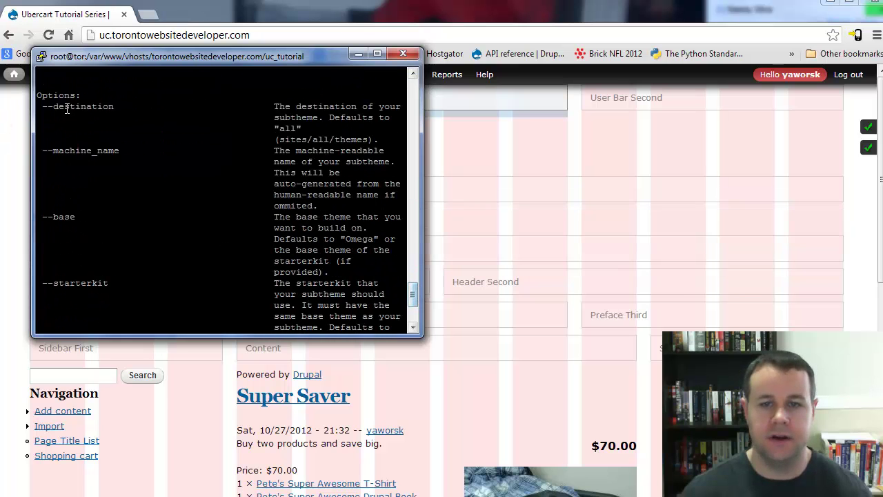
pyautogui.scroll(-5, 297, 295)
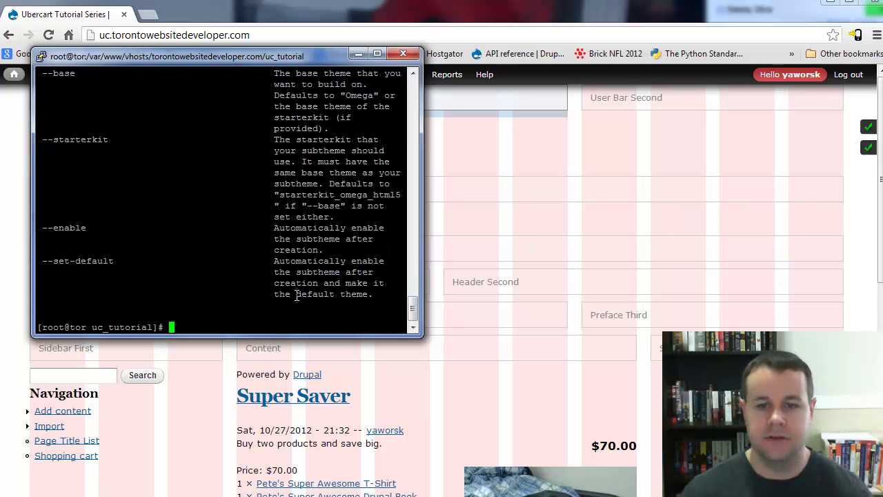
pyautogui.moveTo(42, 229); pyautogui.dragTo(93, 231)
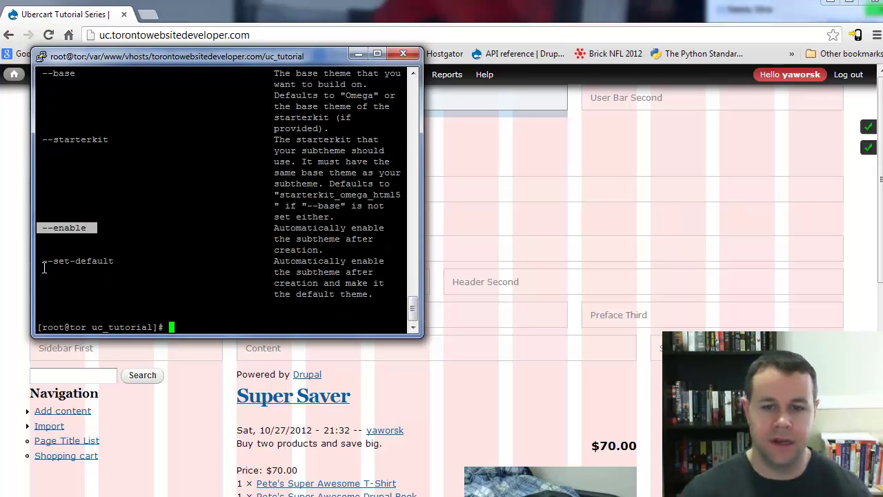
pyautogui.moveTo(44, 262); pyautogui.dragTo(117, 260)
pyautogui.click(121, 272)
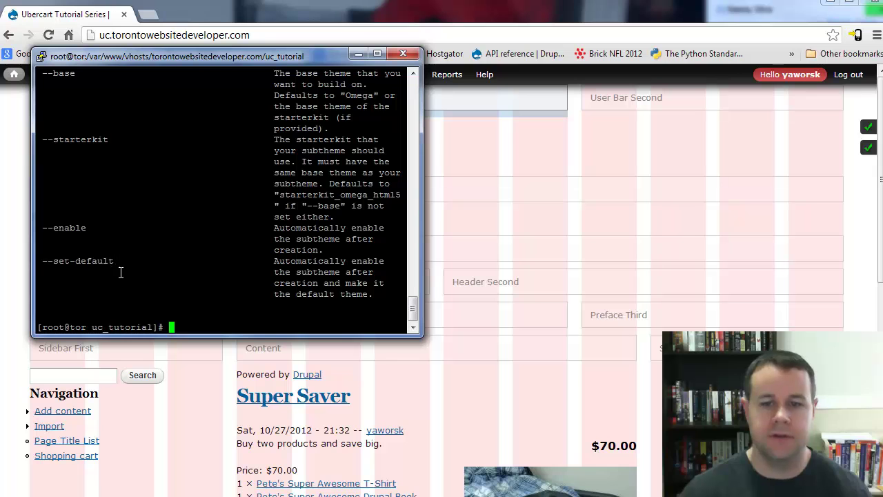
# Create an enabled default Omega subtheme by running drush omega-subtheme "subtheme drush ex" --enable --set-default
pyautogui.doubleClick(232, 329)
pyautogui.write('drush ')
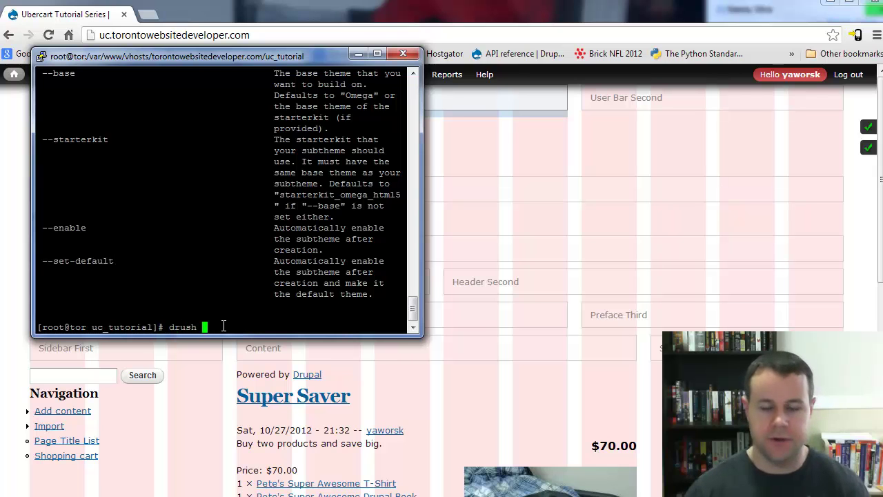
pyautogui.write('omega-s')
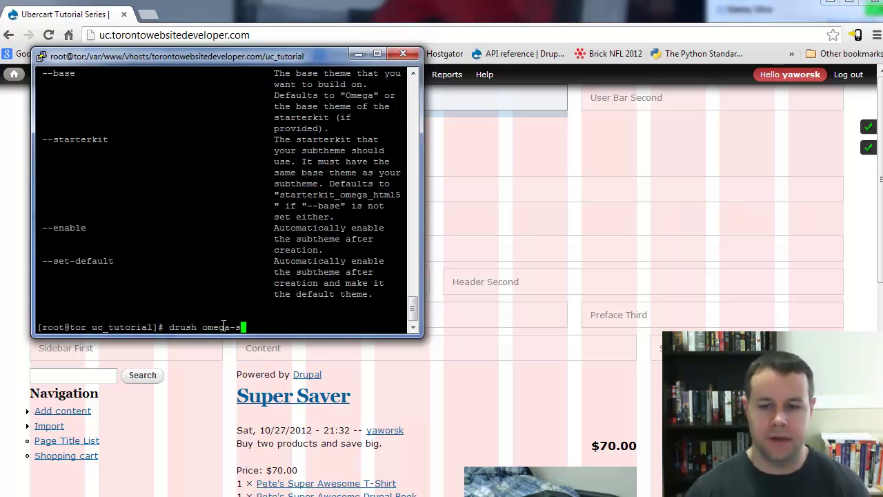
pyautogui.write('ubtheme ')
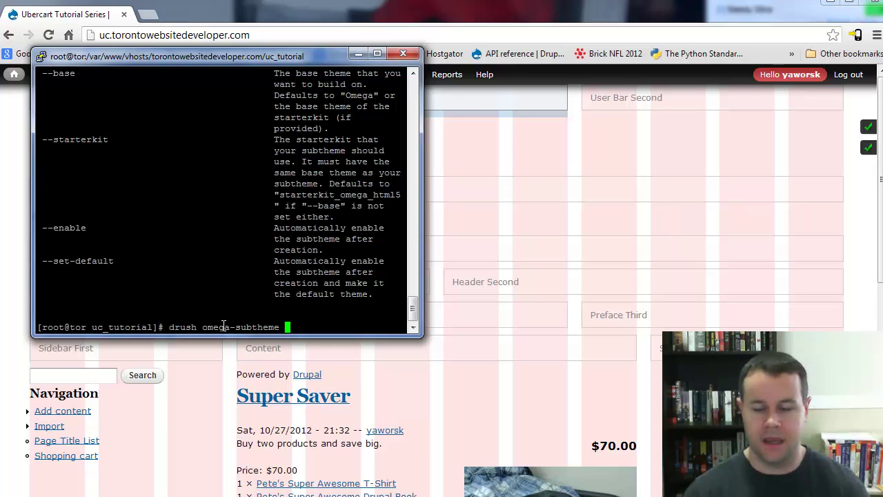
pyautogui.write('"subtheme')
pyautogui.write(' drus')
pyautogui.press('BackSpace')
pyautogui.write('ush e')
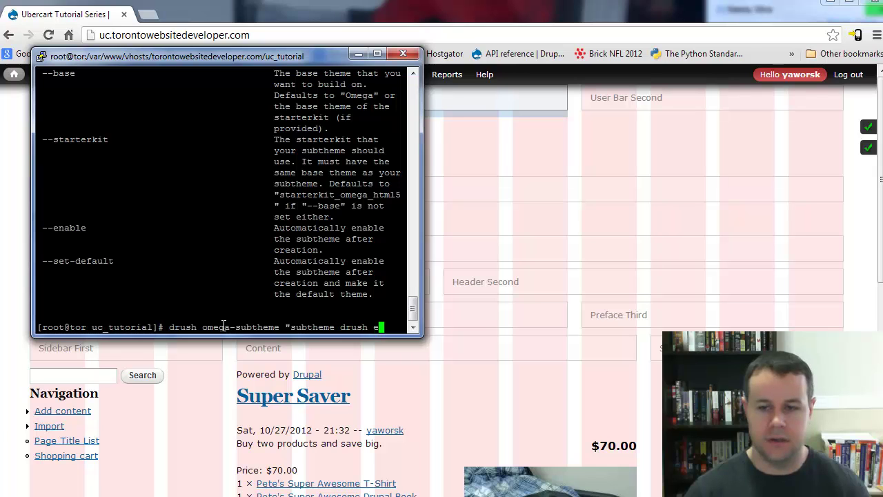
pyautogui.write('x" --')
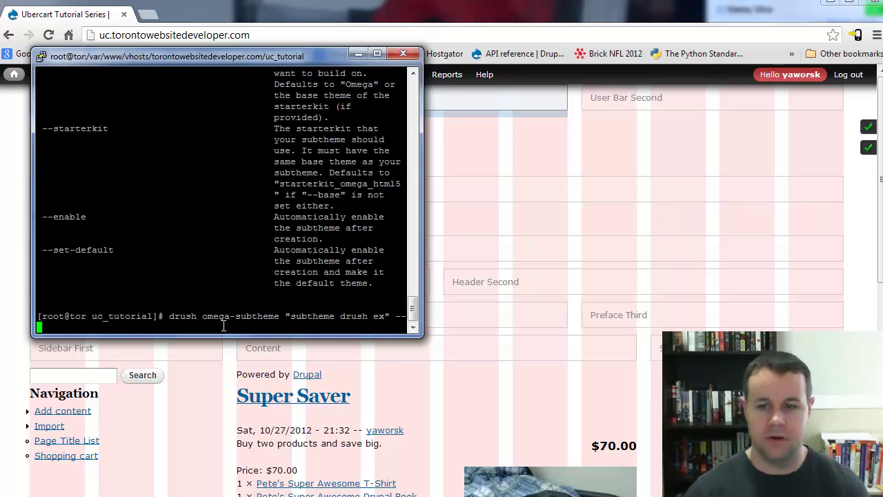
pyautogui.write('enable --se')
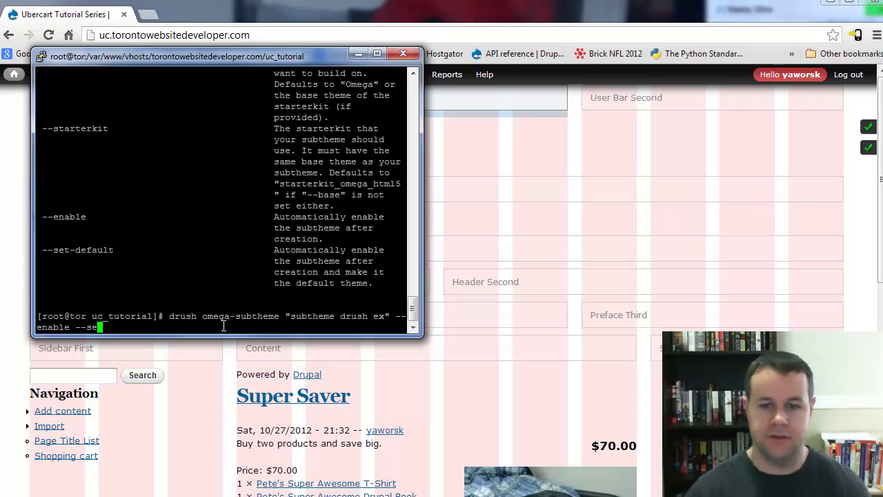
pyautogui.write('t-default')
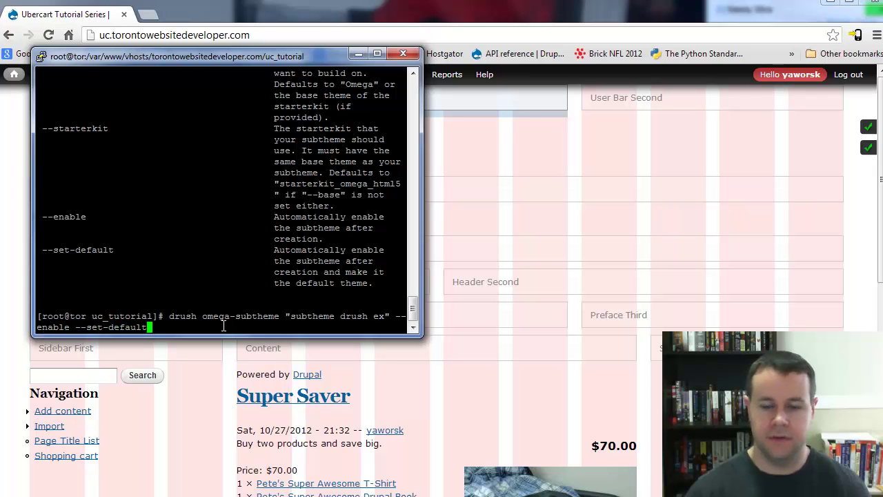
pyautogui.press('Return')
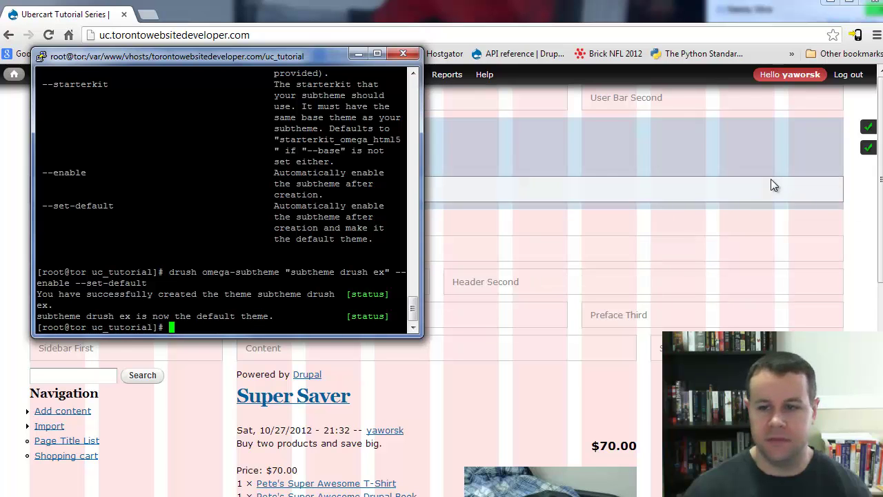
# Switch to the browser, open the site's Appearance page and check the default theme under Enabled Themes
pyautogui.click(879, 204)
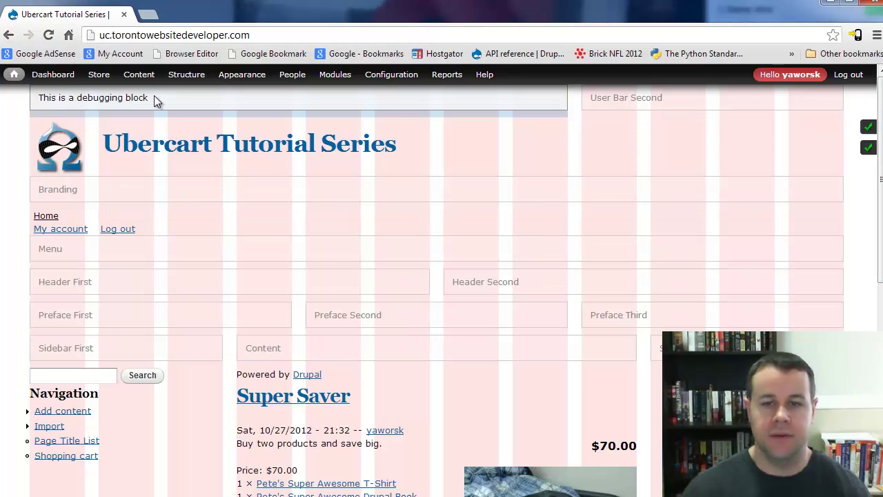
pyautogui.moveTo(239, 78)
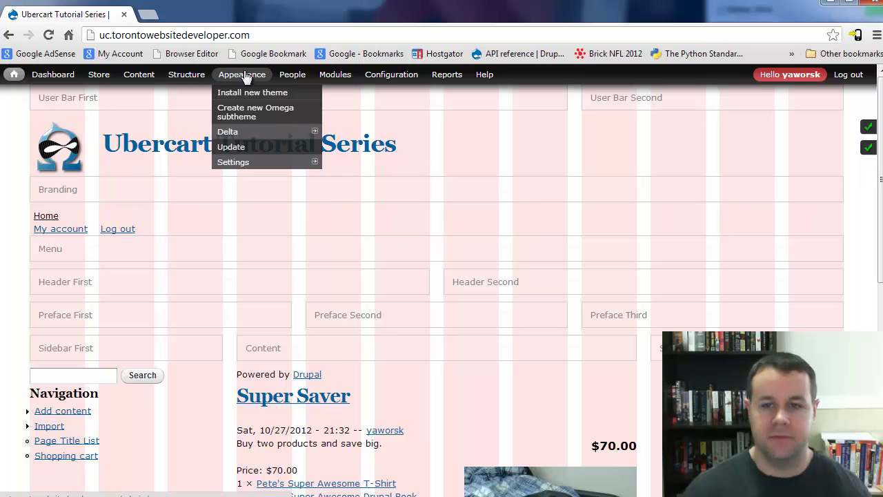
pyautogui.click(247, 80)
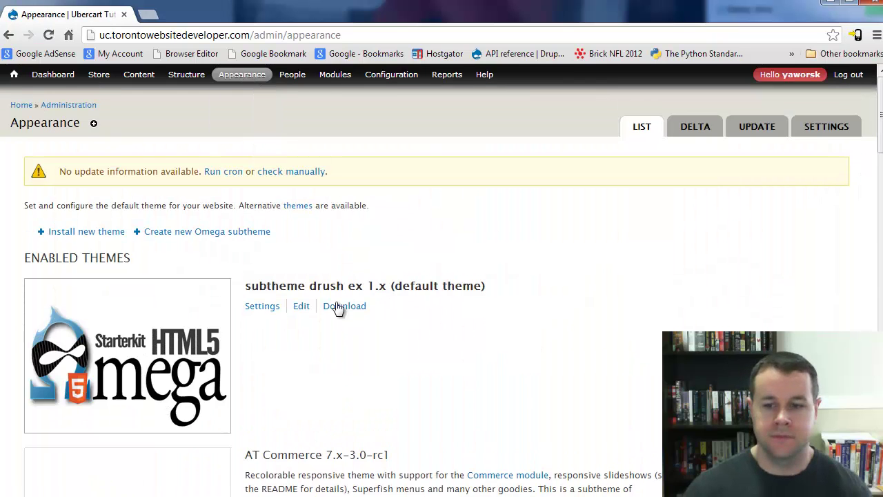
pyautogui.moveTo(253, 286); pyautogui.dragTo(388, 286)
pyautogui.click(455, 283)
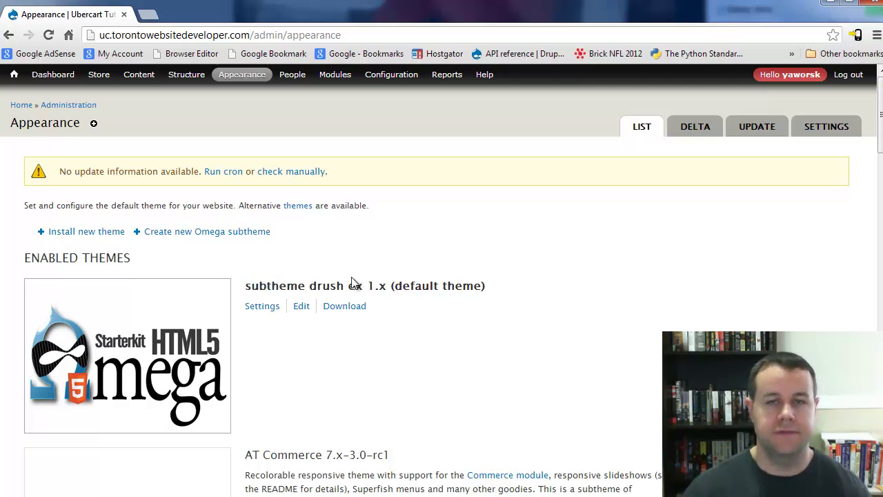